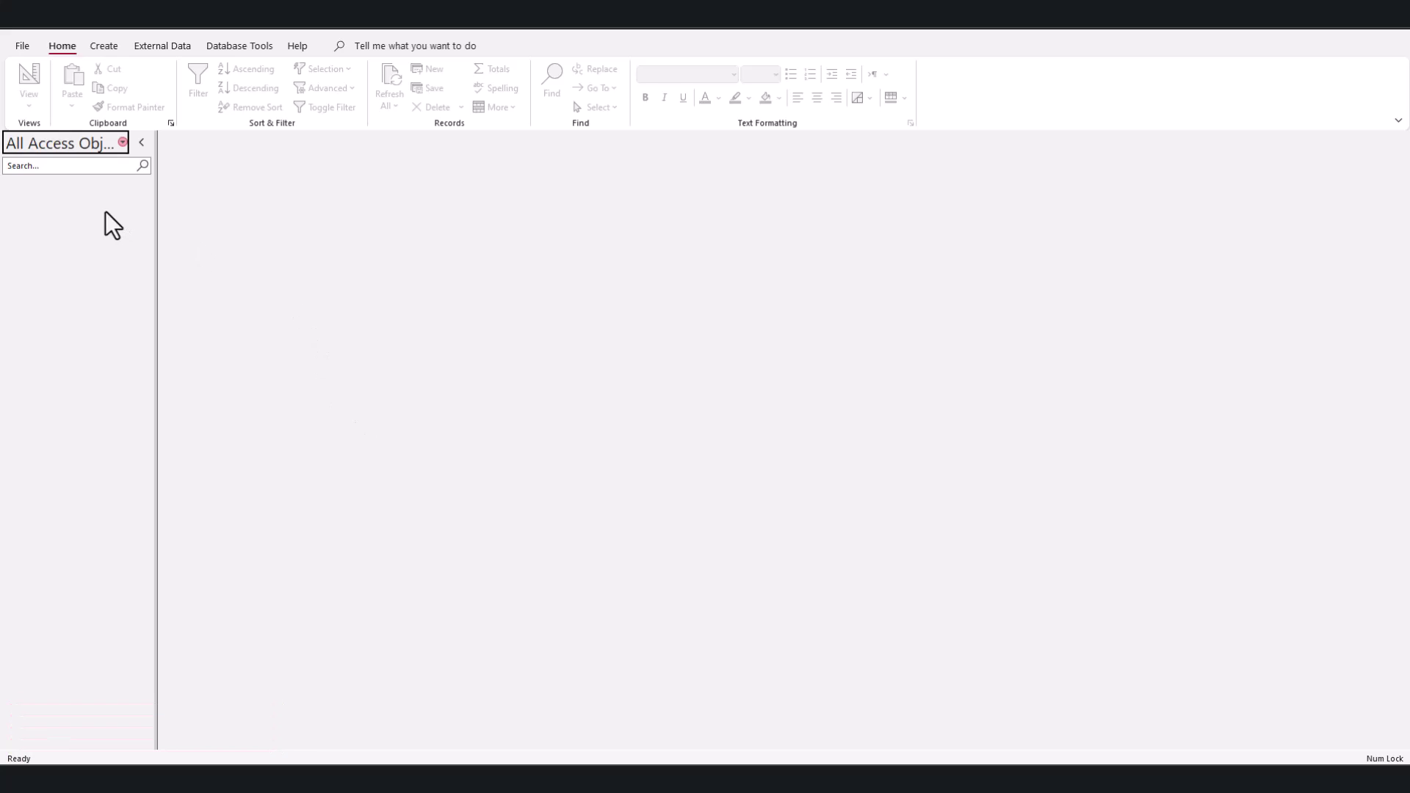
# Step: Show the Create ribbon's commands for new tables, queries, forms and reports
pyautogui.click(115, 47)
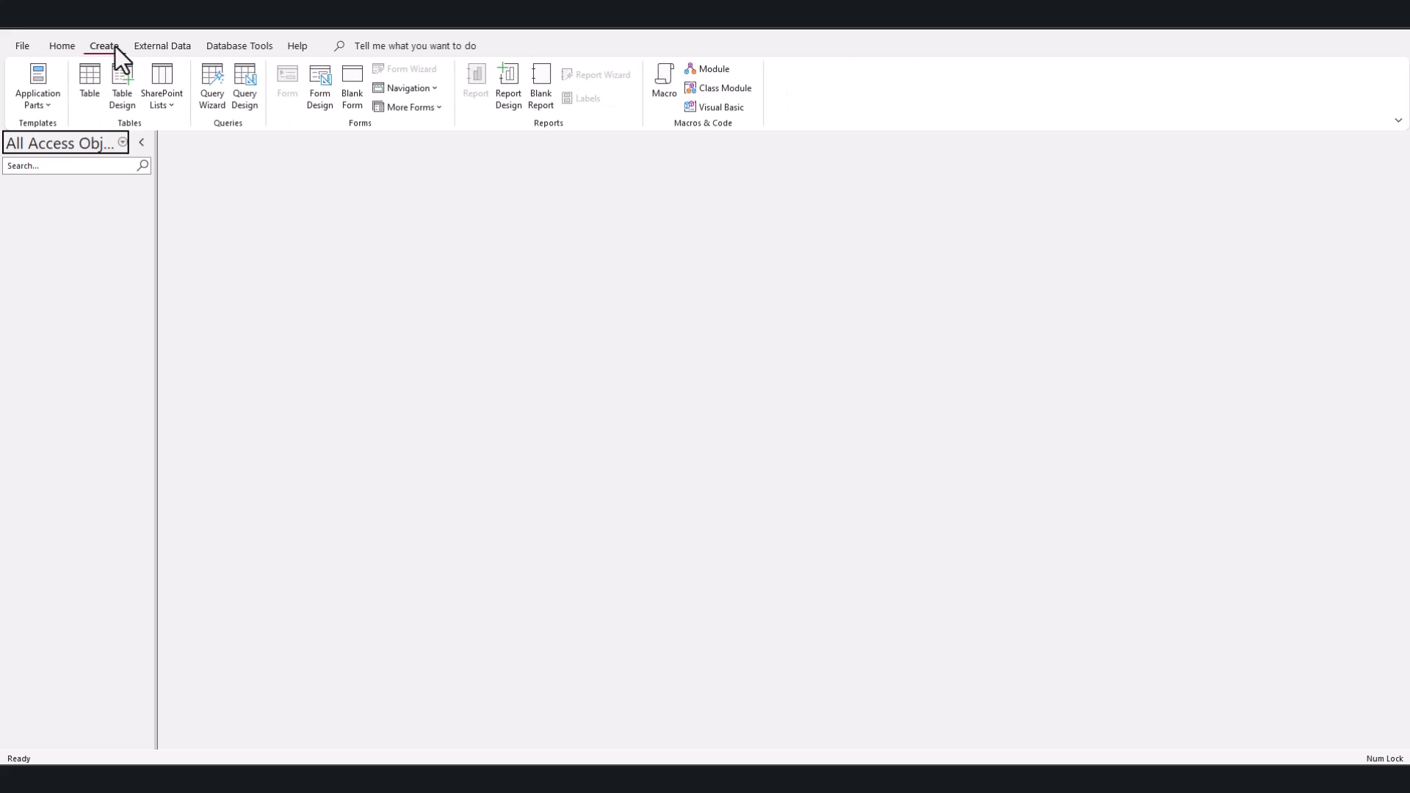
# Step: Create a new blank table in Design View and save it as tTest
pyautogui.click(89, 81)
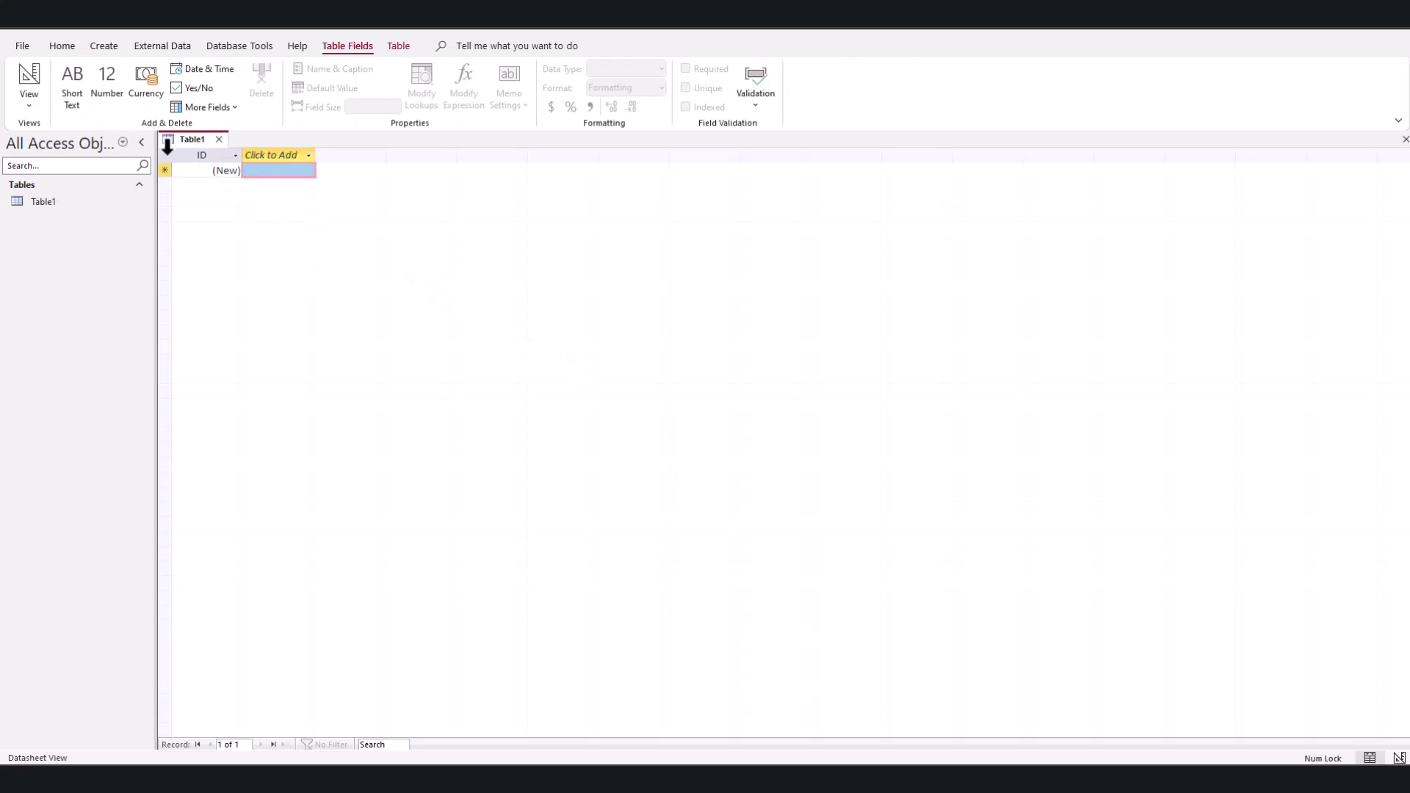
pyautogui.click(26, 81)
pyautogui.write('Table1')
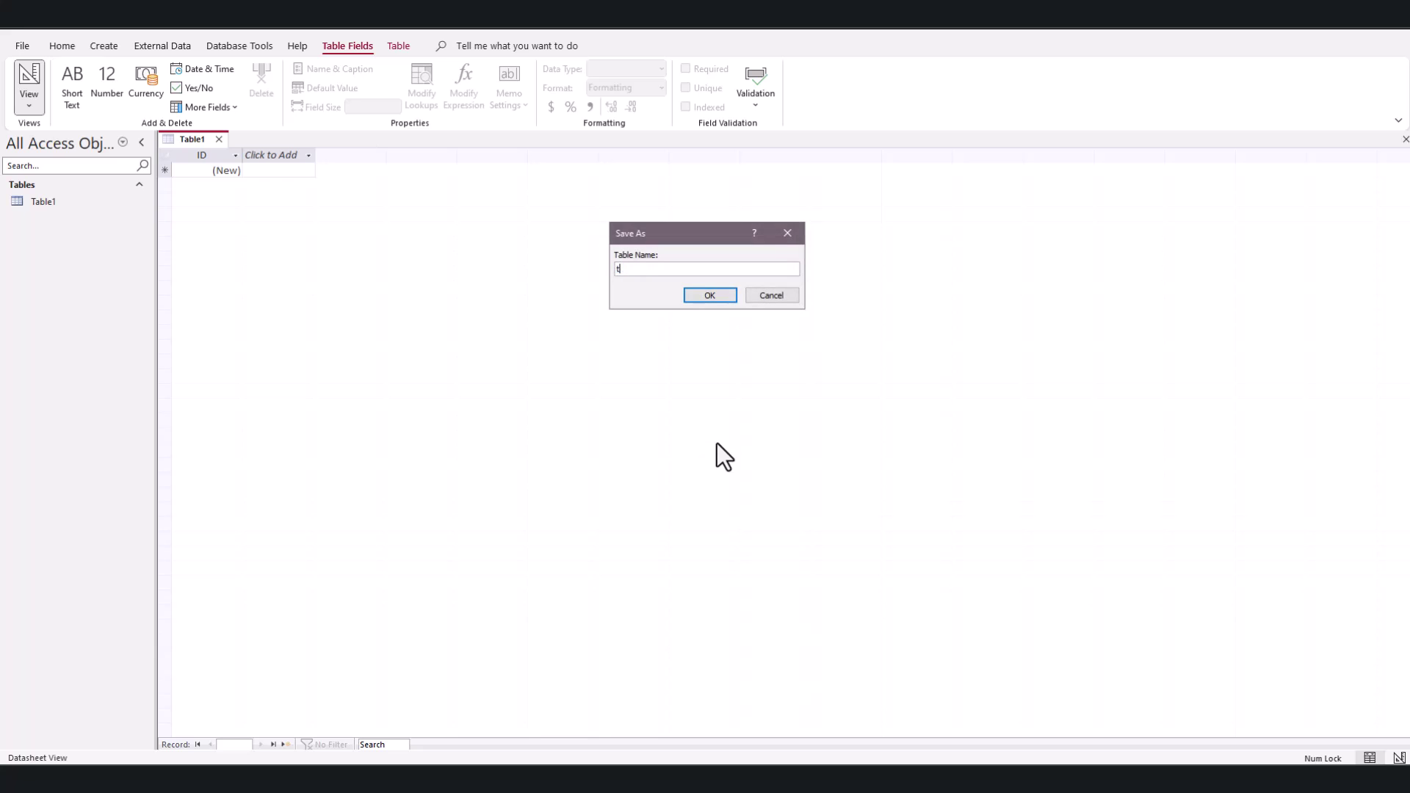
pyautogui.press('Return')
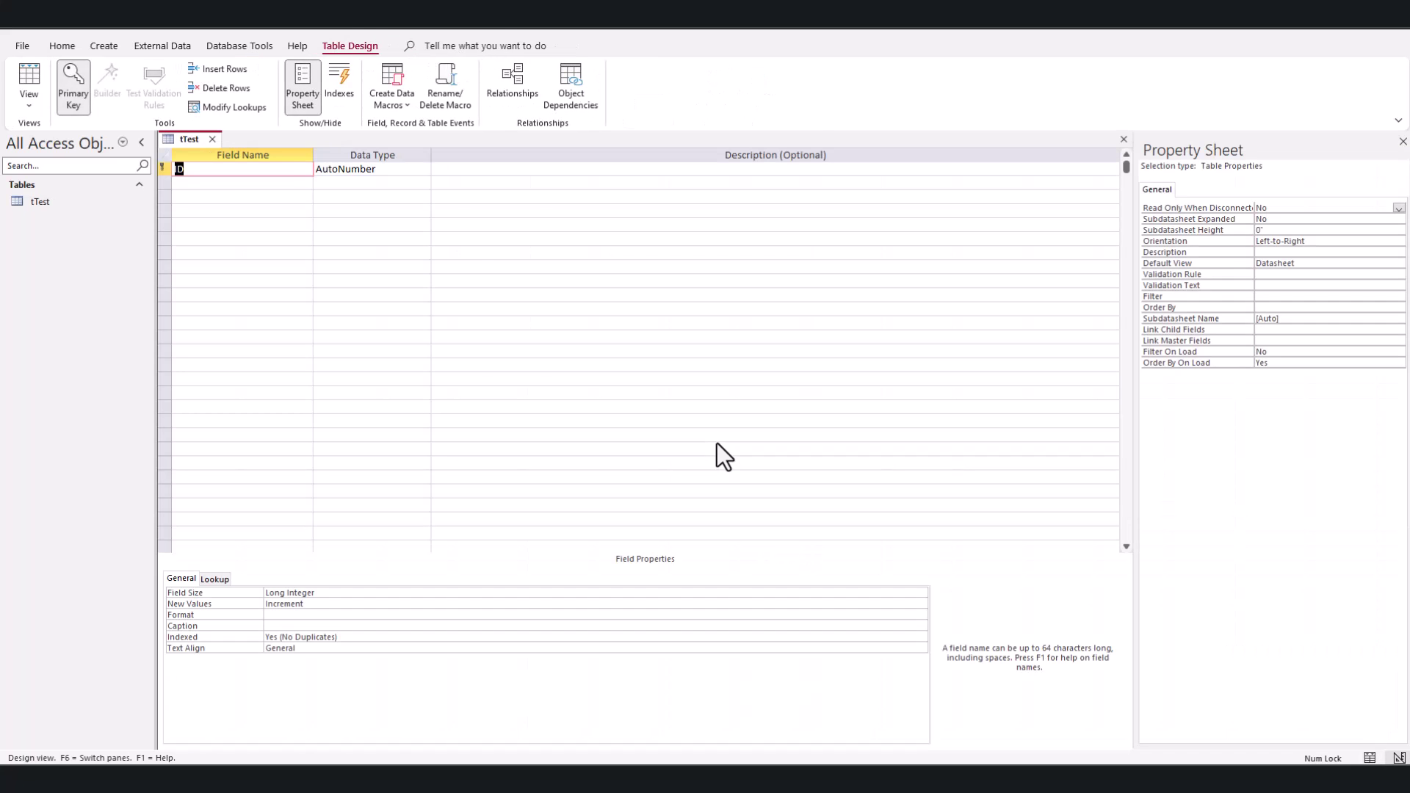
# Step: Add the Short Text fields LastName, FirstName and Company below ID
pyautogui.click(253, 184)
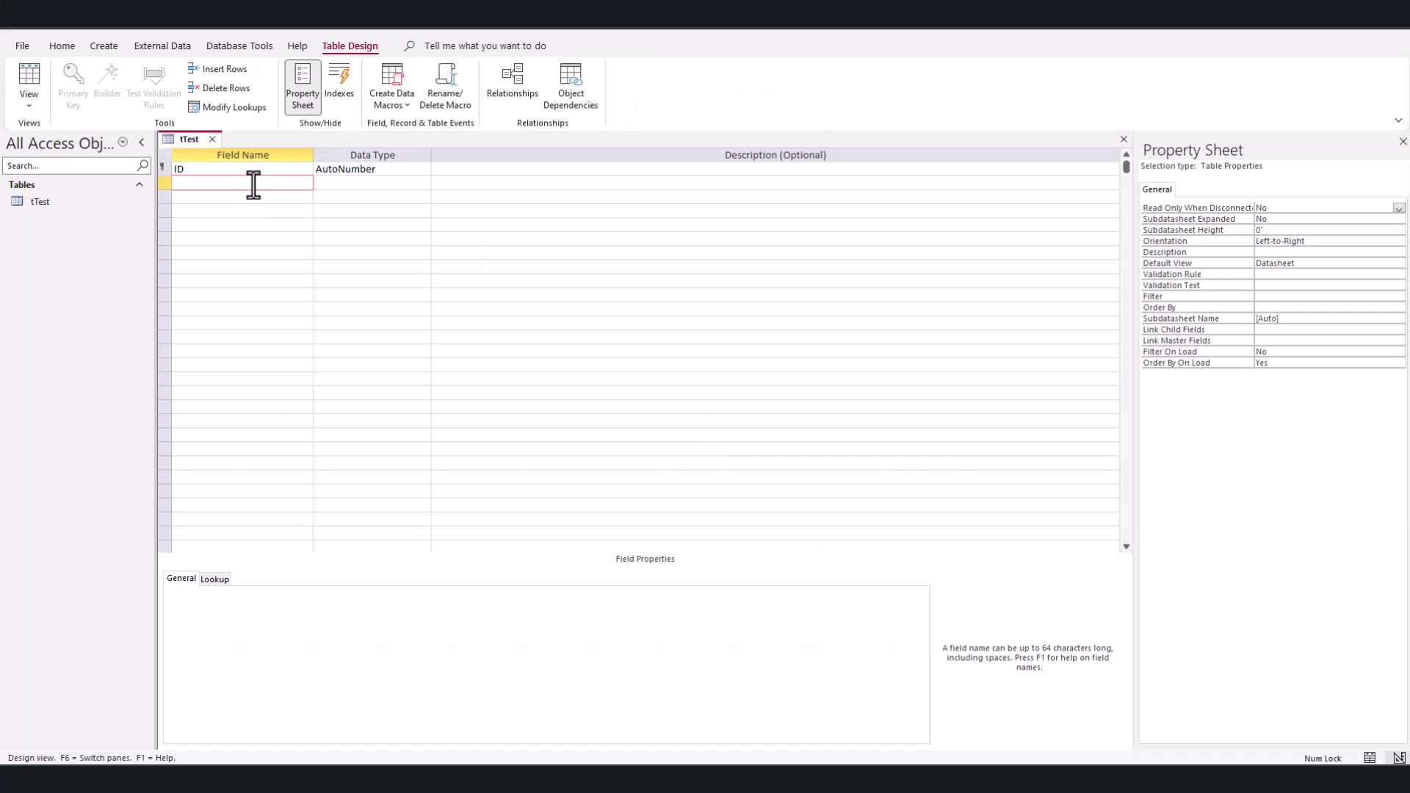
pyautogui.write('Last Name')
pyautogui.press('BackSpace')
pyautogui.press('BackSpace')
pyautogui.press('BackSpace')
pyautogui.press('BackSpace')
pyautogui.press('BackSpace')
pyautogui.write('name')
pyautogui.press('Down')
pyautogui.press('Up')
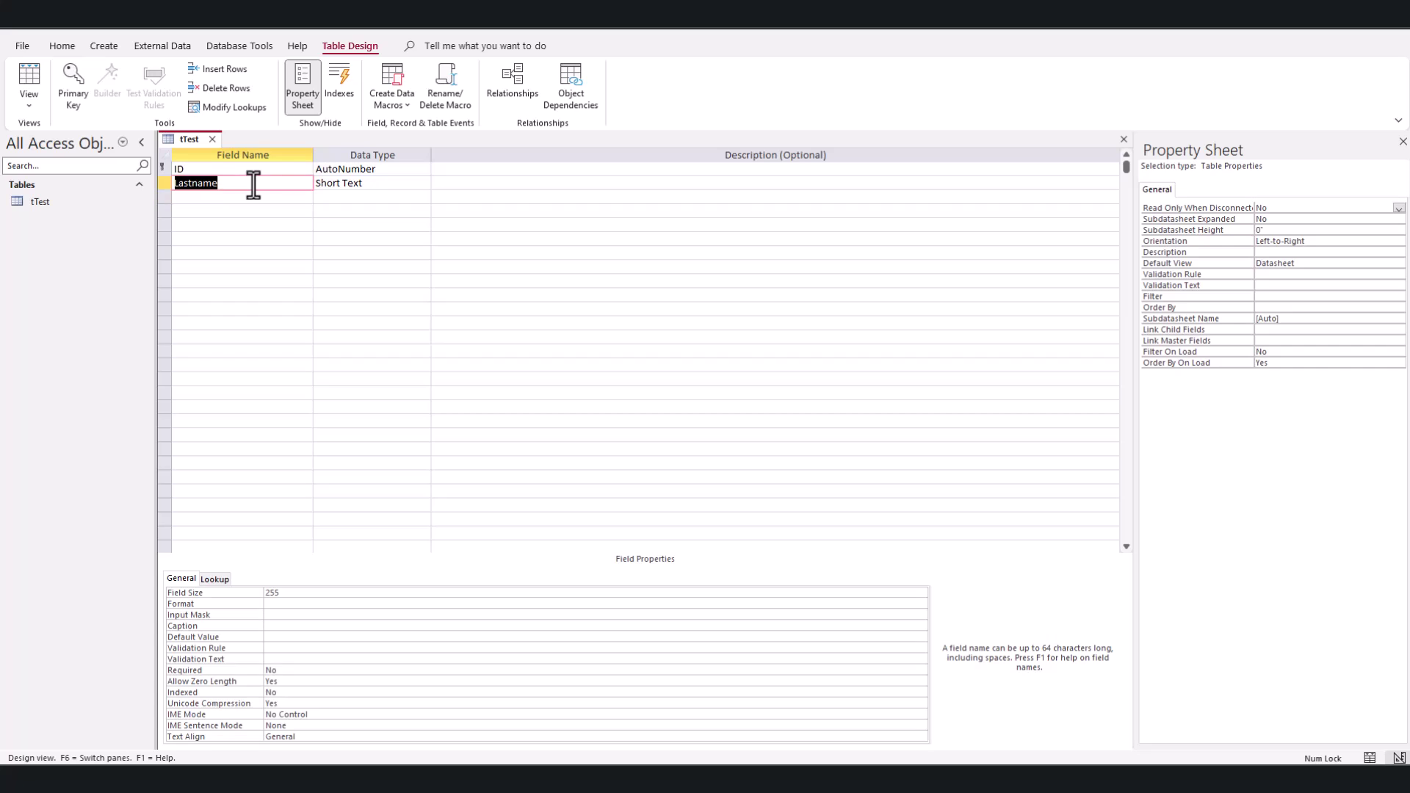
pyautogui.write('LastName')
pyautogui.press('Down')
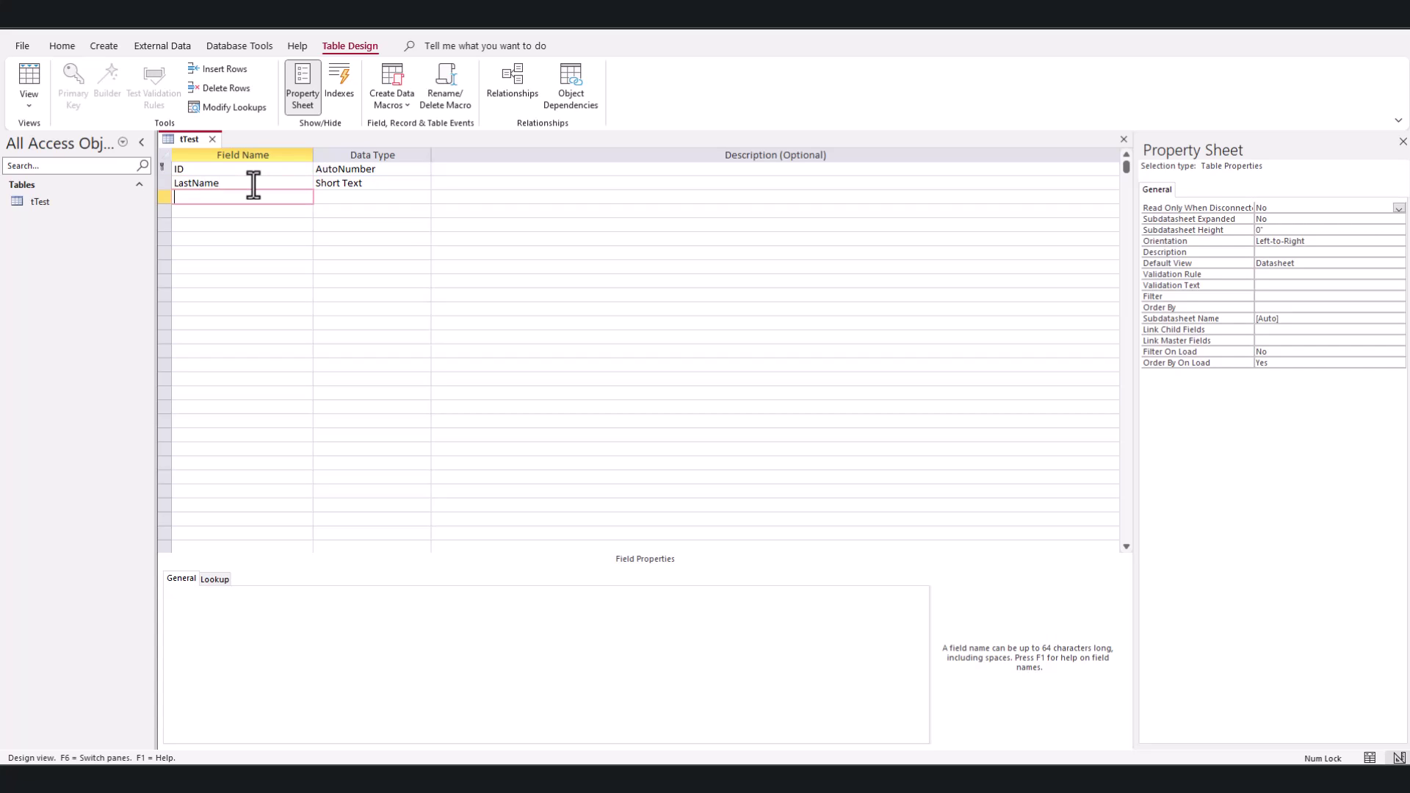
pyautogui.write('FirstName')
pyautogui.press('Down')
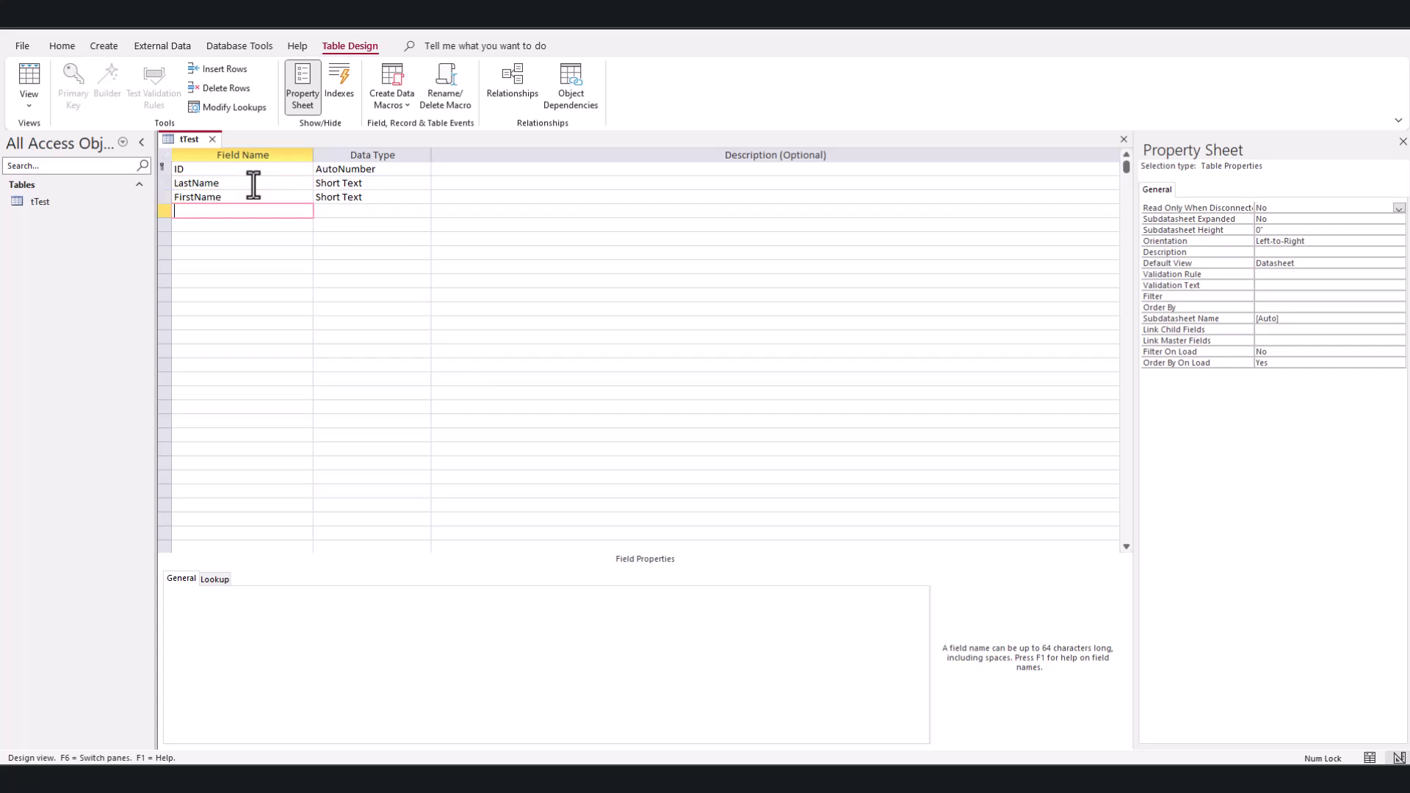
pyautogui.write('Company')
pyautogui.press('Tab')
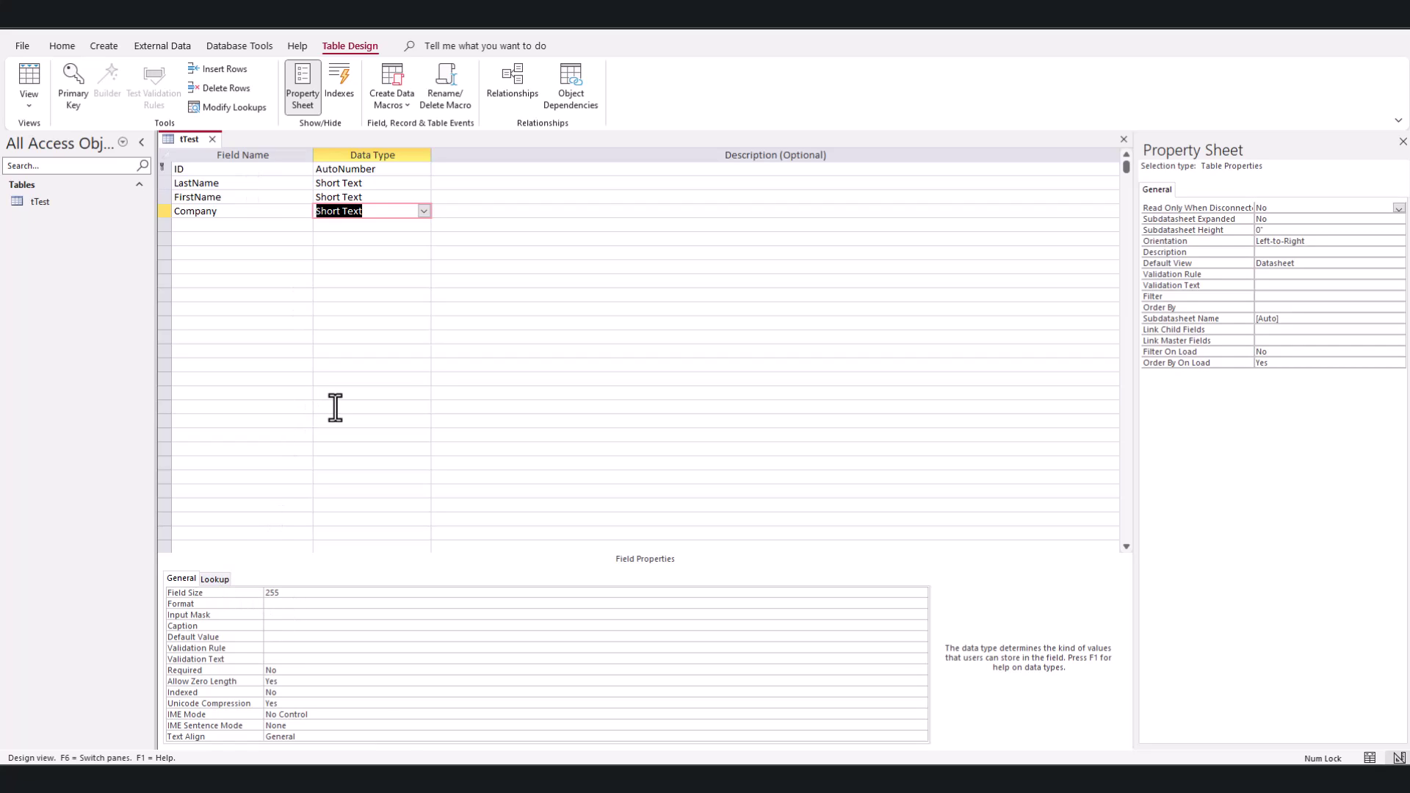
# Step: Start a new table design with an AutoNumber field named DDID
pyautogui.click(101, 46)
pyautogui.click(115, 76)
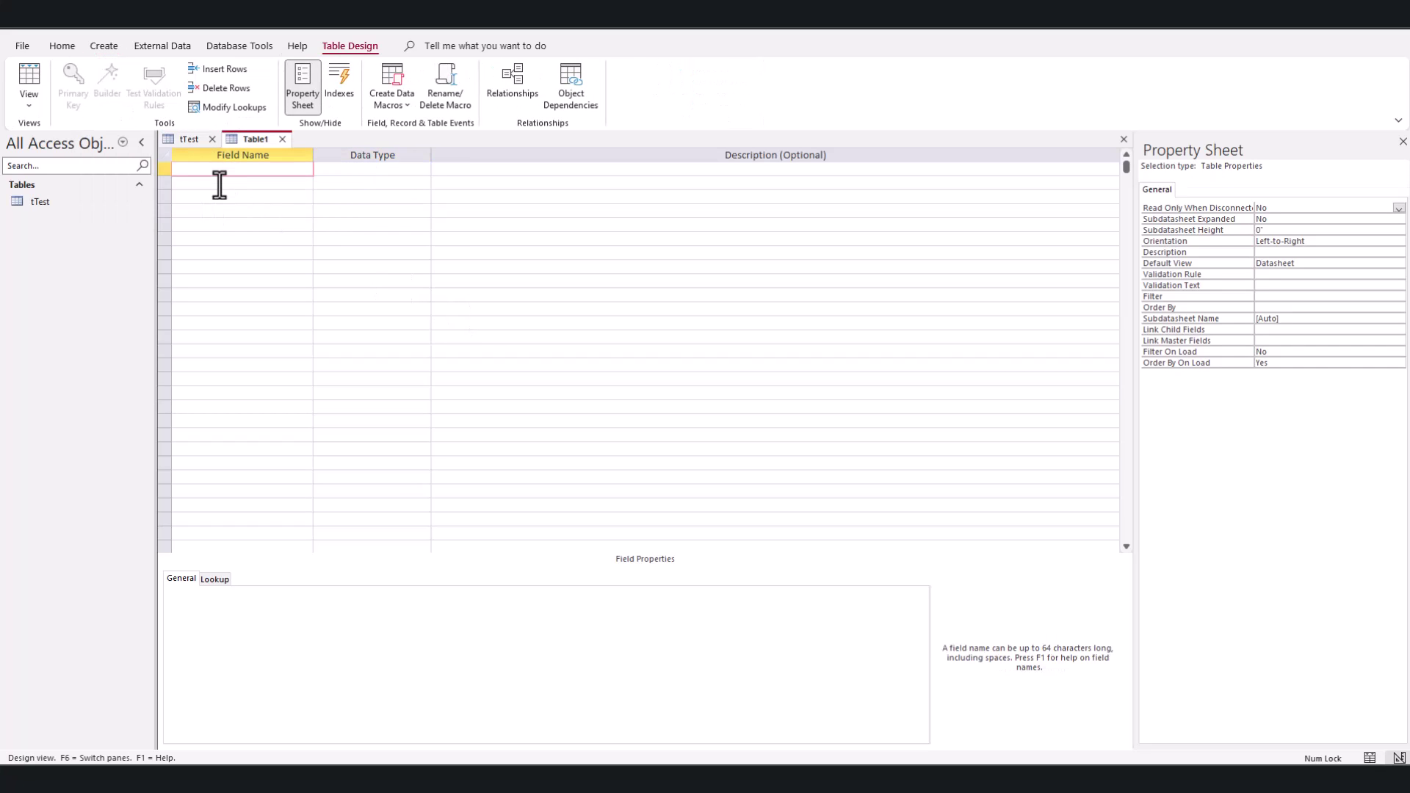
pyautogui.write('DDID')
pyautogui.press('Tab')
pyautogui.write('a')
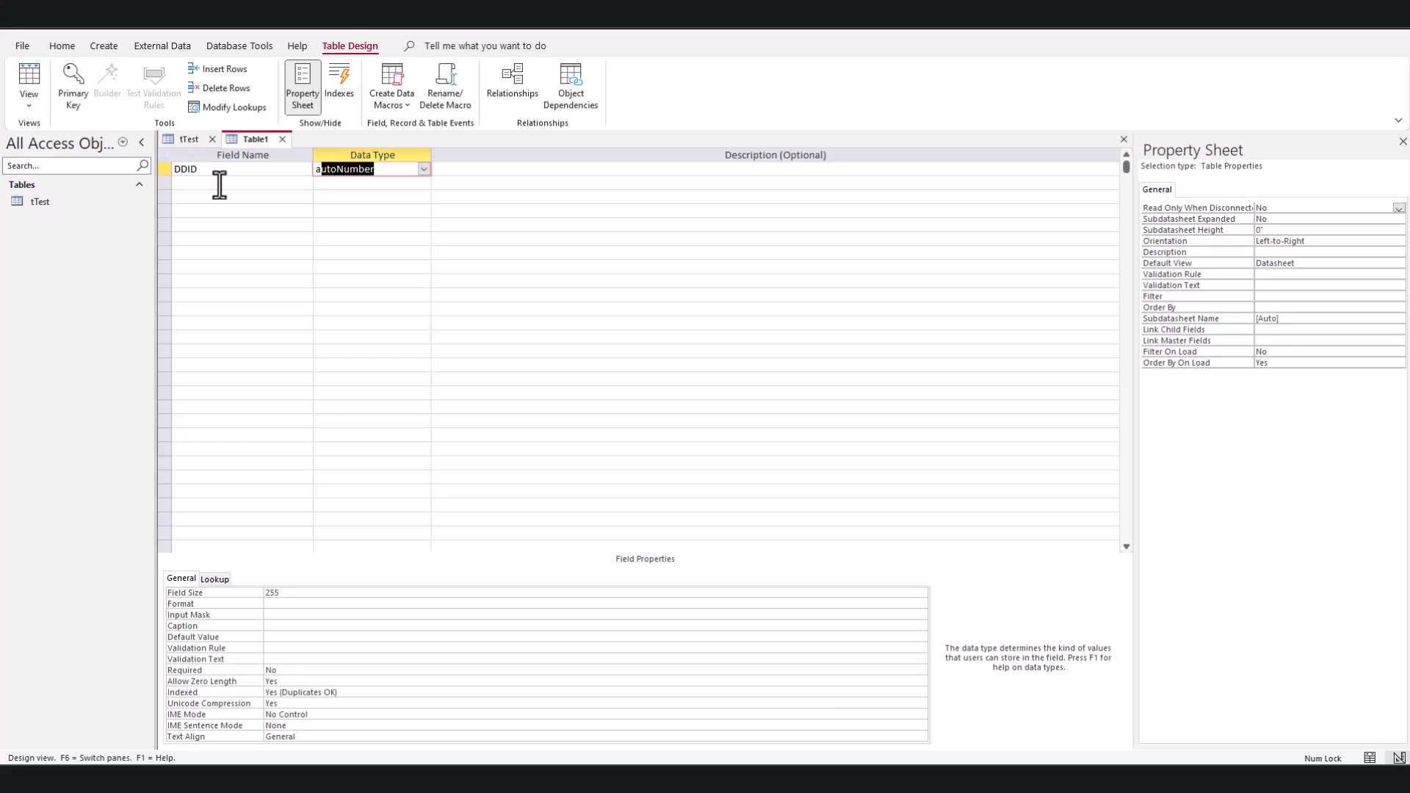
pyautogui.press('Tab')
# Step: Add Short Text fields DDCategory, DDValue and DDDescription
pyautogui.click(73, 84)
pyautogui.click(241, 183)
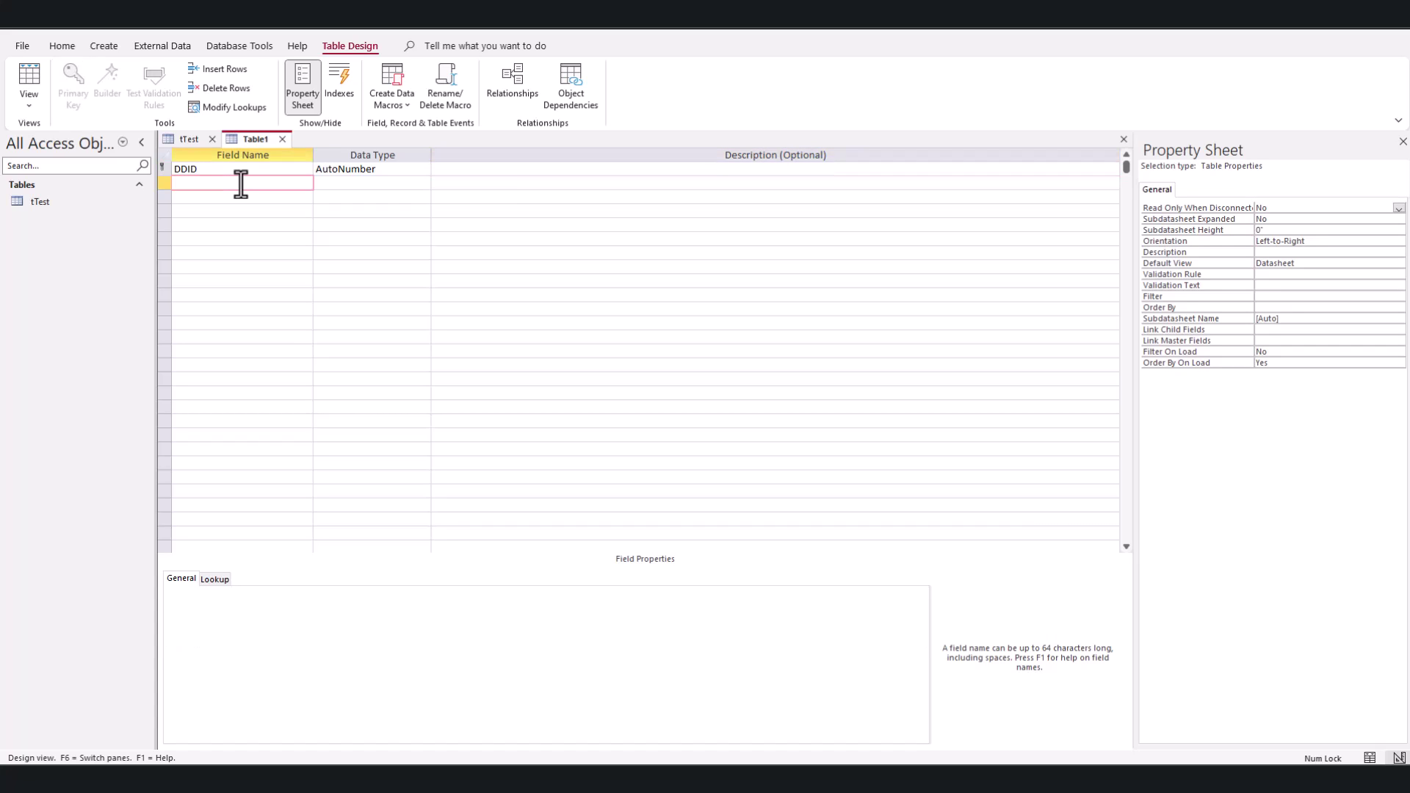
pyautogui.write('DDCategory')
pyautogui.press('Down')
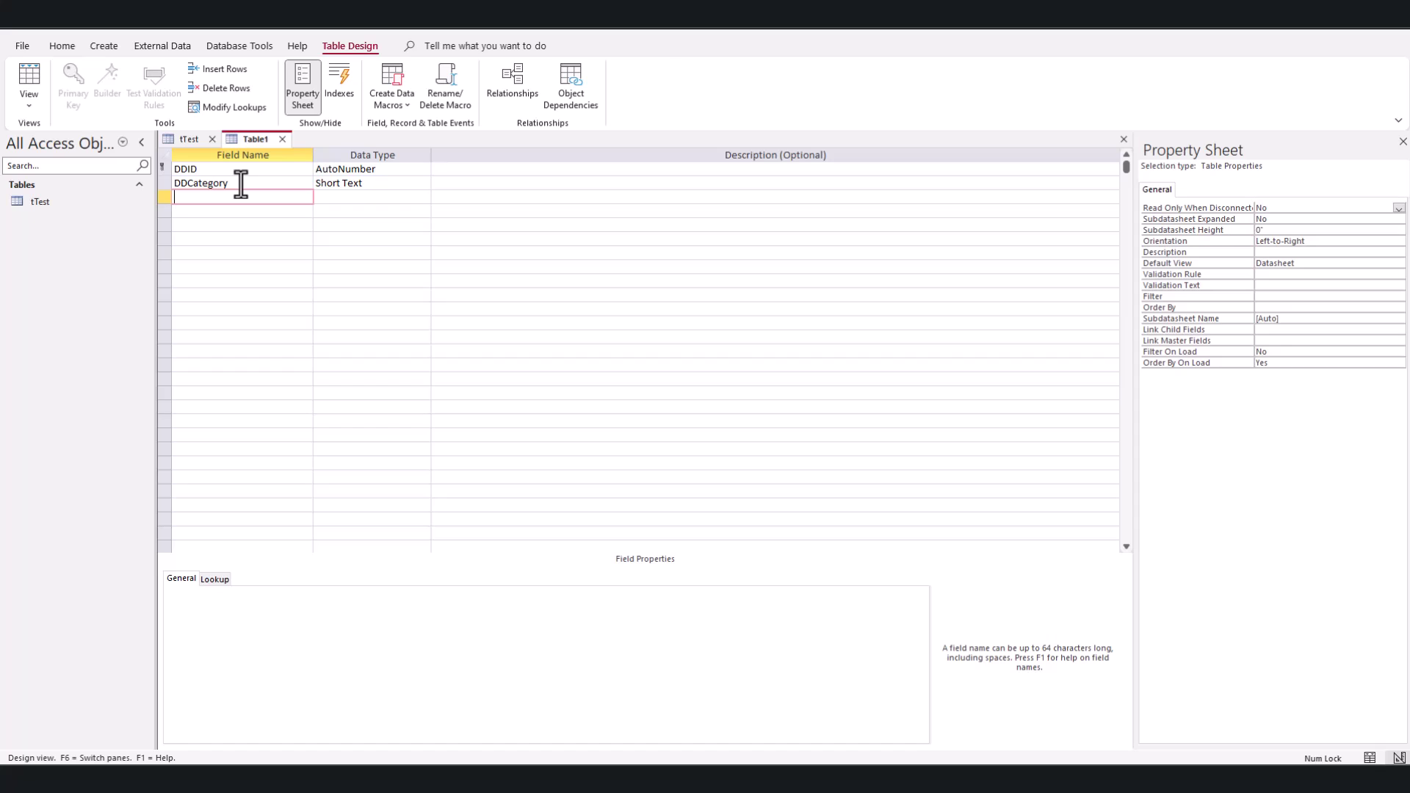
pyautogui.write('DDValue')
pyautogui.press('Down')
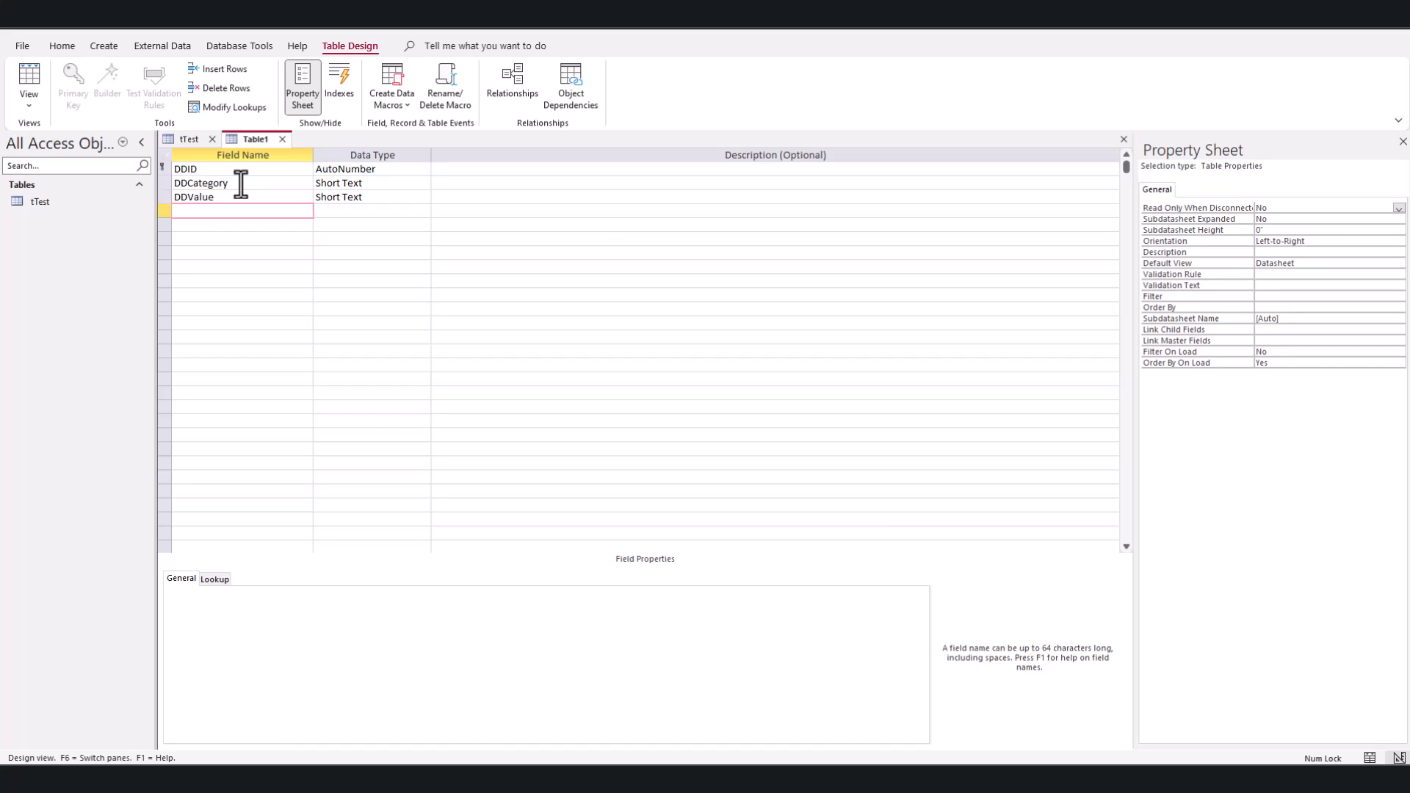
pyautogui.write('DDDescription')
pyautogui.press('Down')
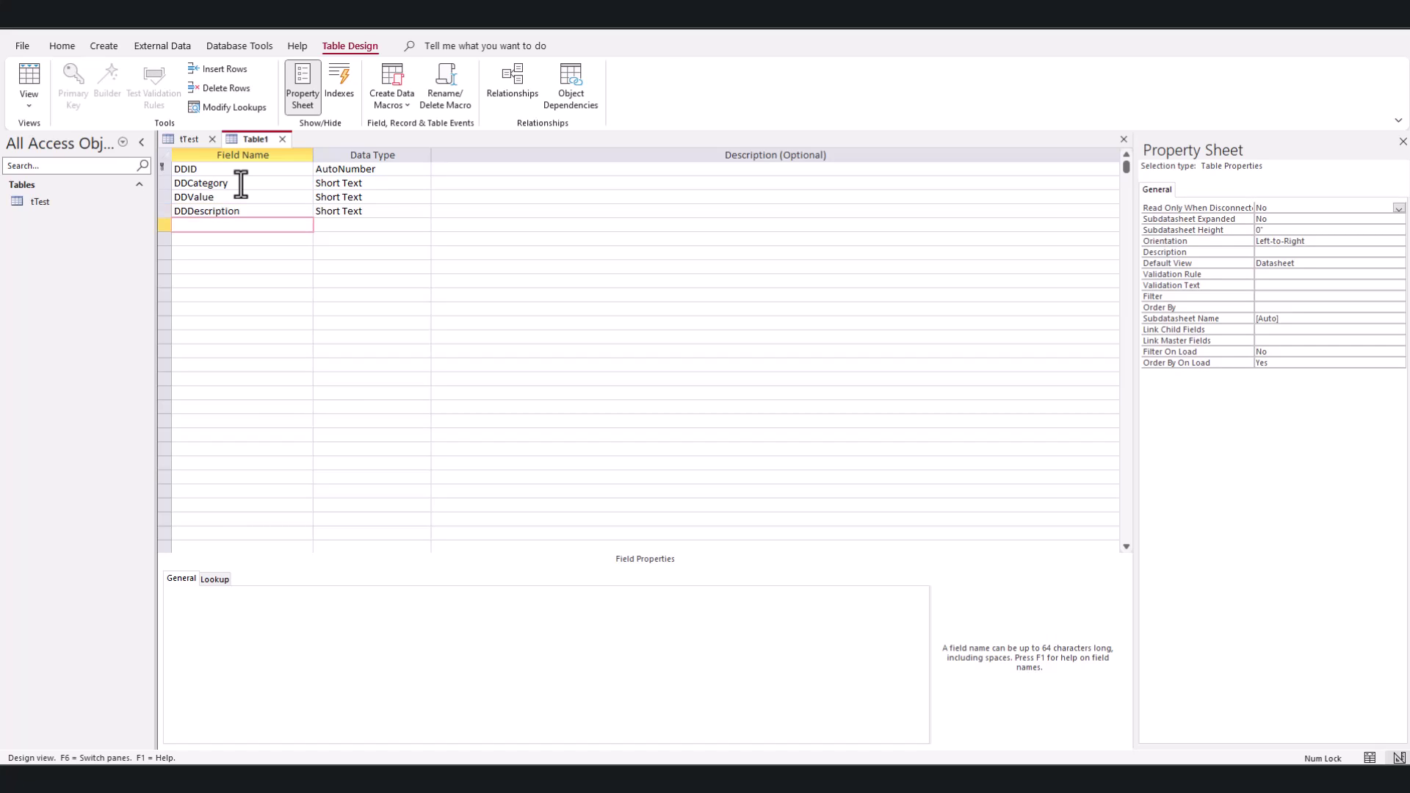
# Step: Add a Number field named Order with Decimal Places set to 0
pyautogui.write('Order')
pyautogui.press('Tab')
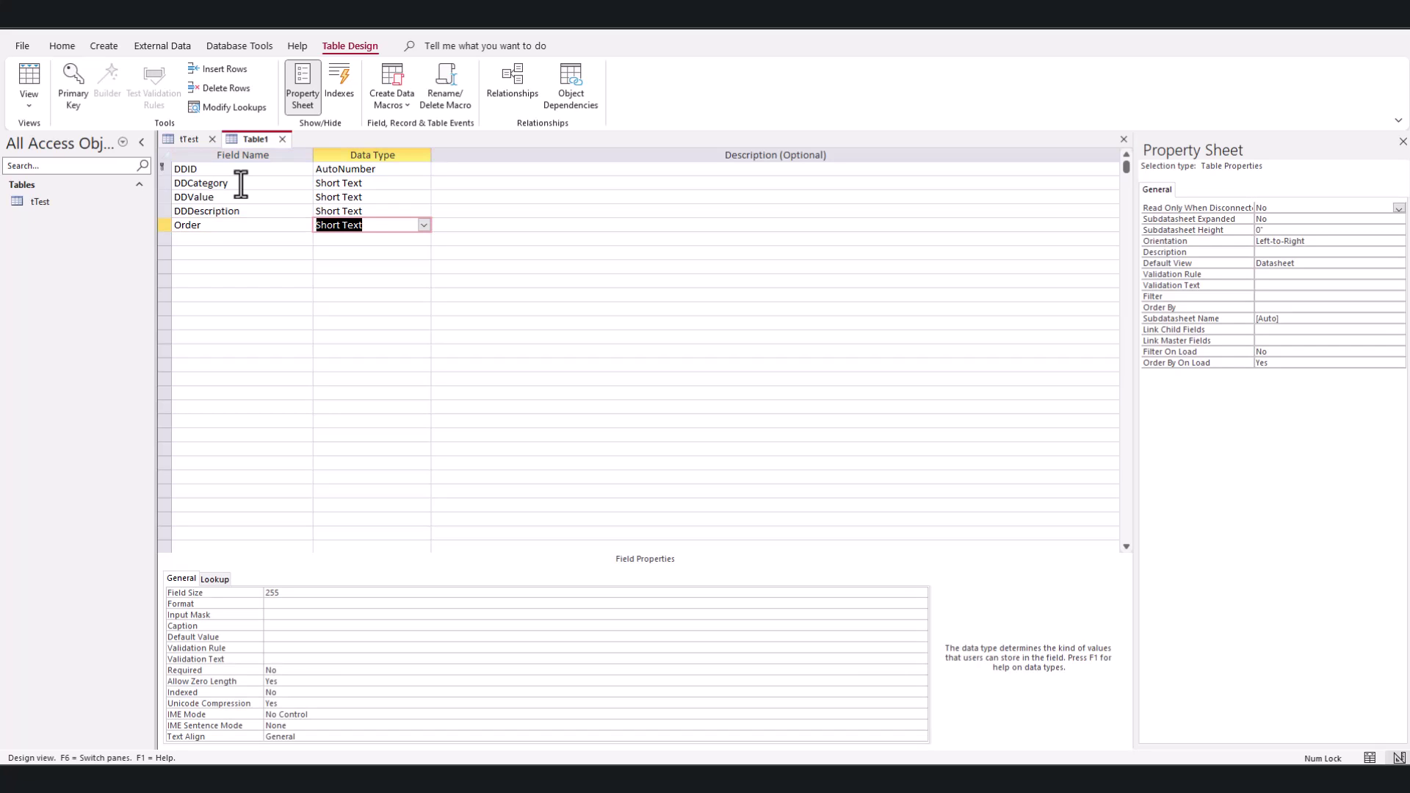
pyautogui.write('number')
pyautogui.press('Tab')
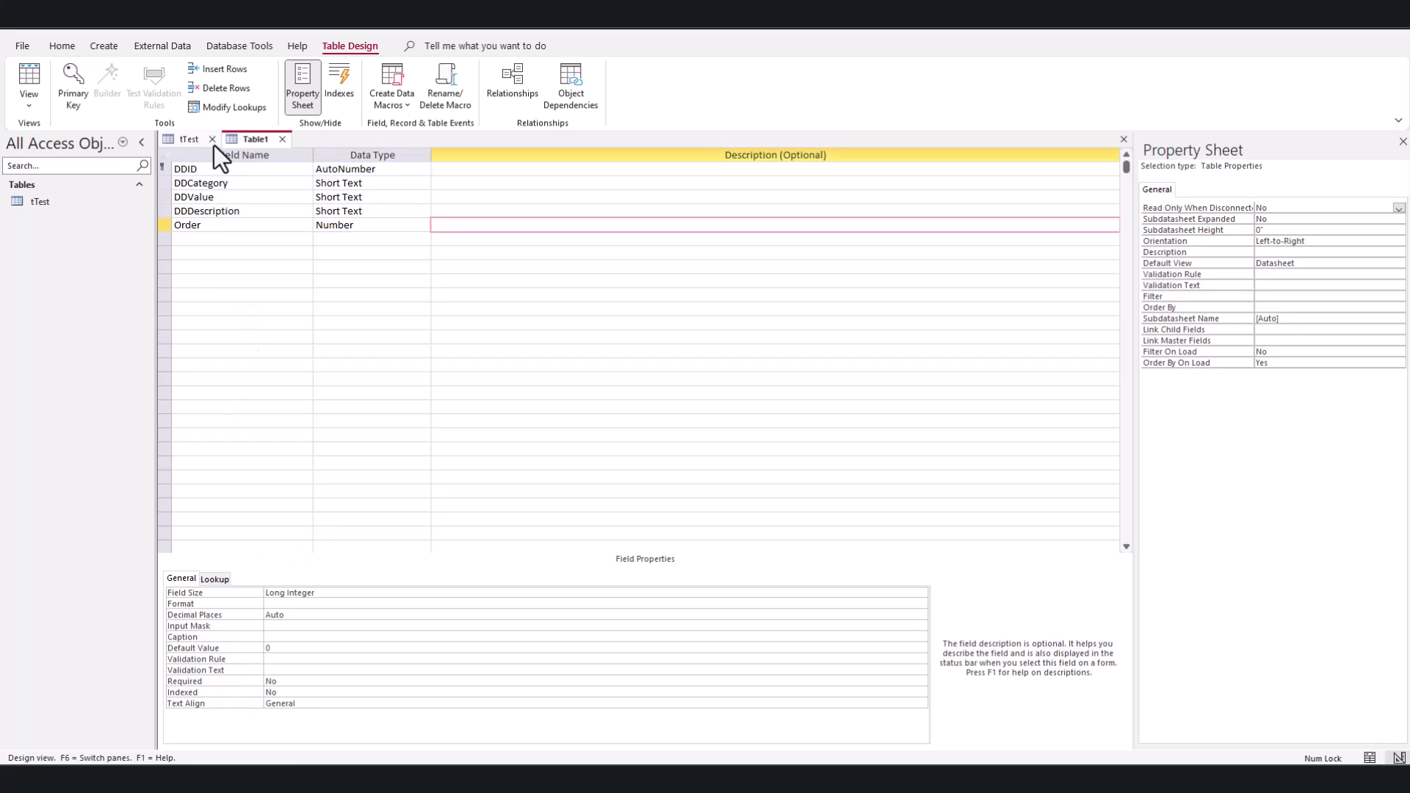
pyautogui.click(246, 615)
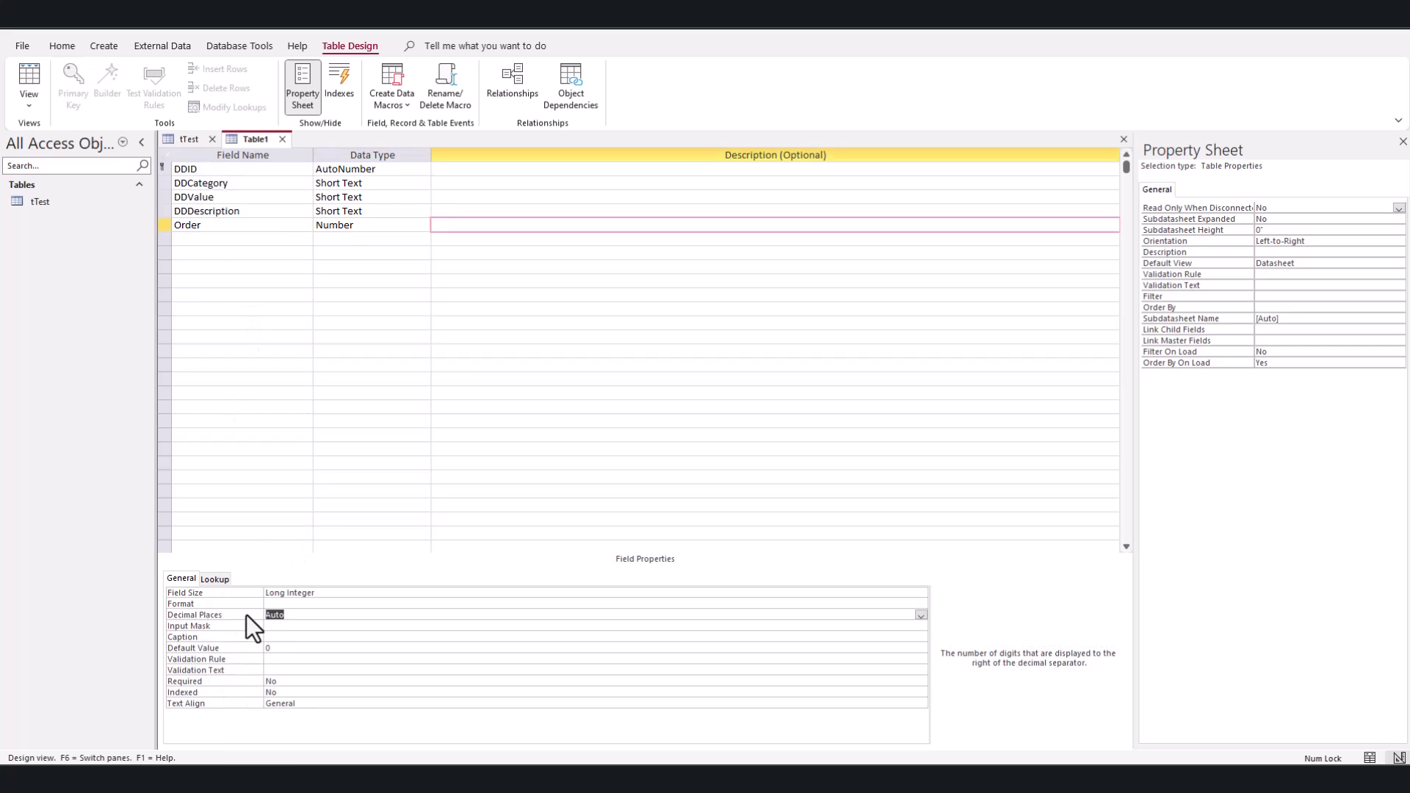
pyautogui.write('0')
pyautogui.press('Return')
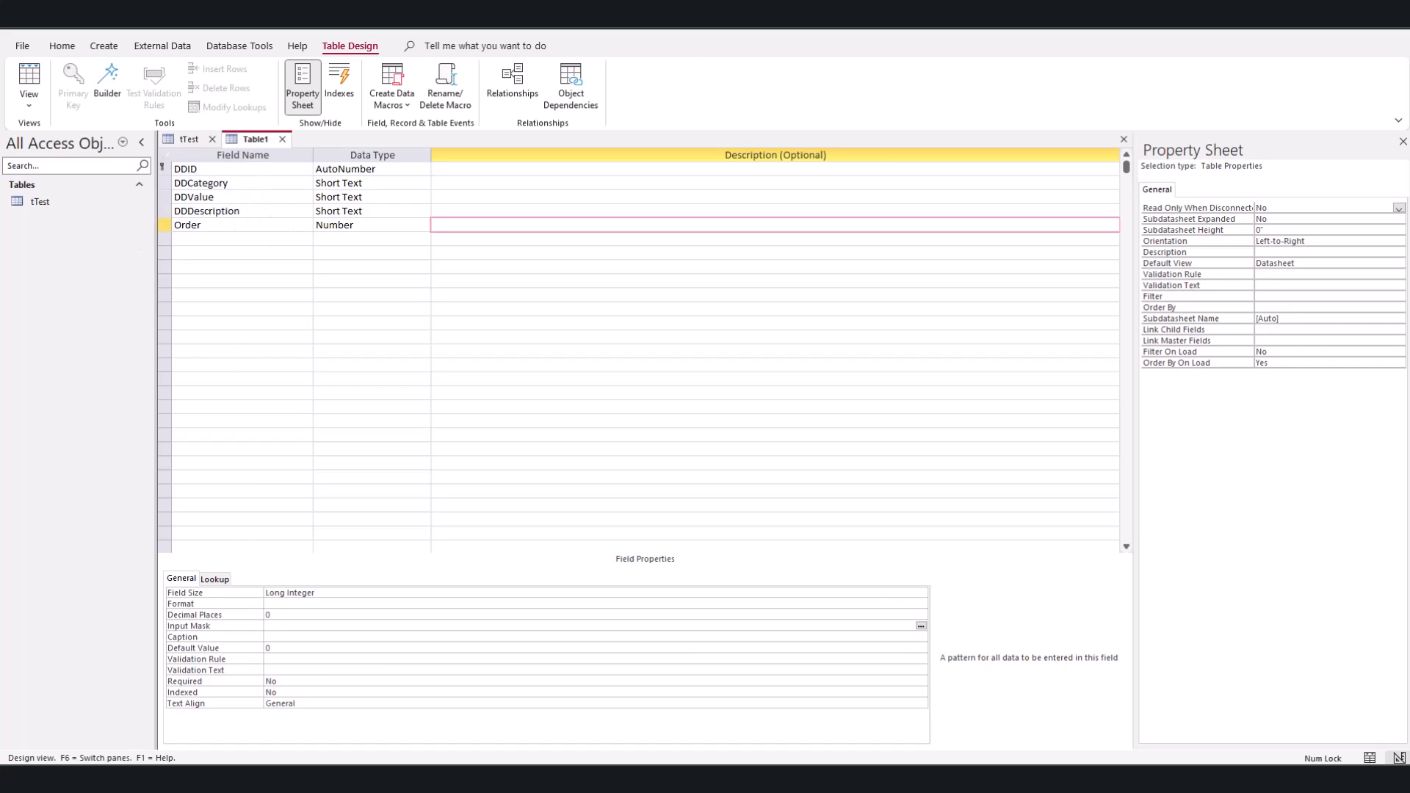
# Step: Save the new lookup table as tDropDownMenus
pyautogui.click(371, 213)
pyautogui.hotkey('ctrl', 's')
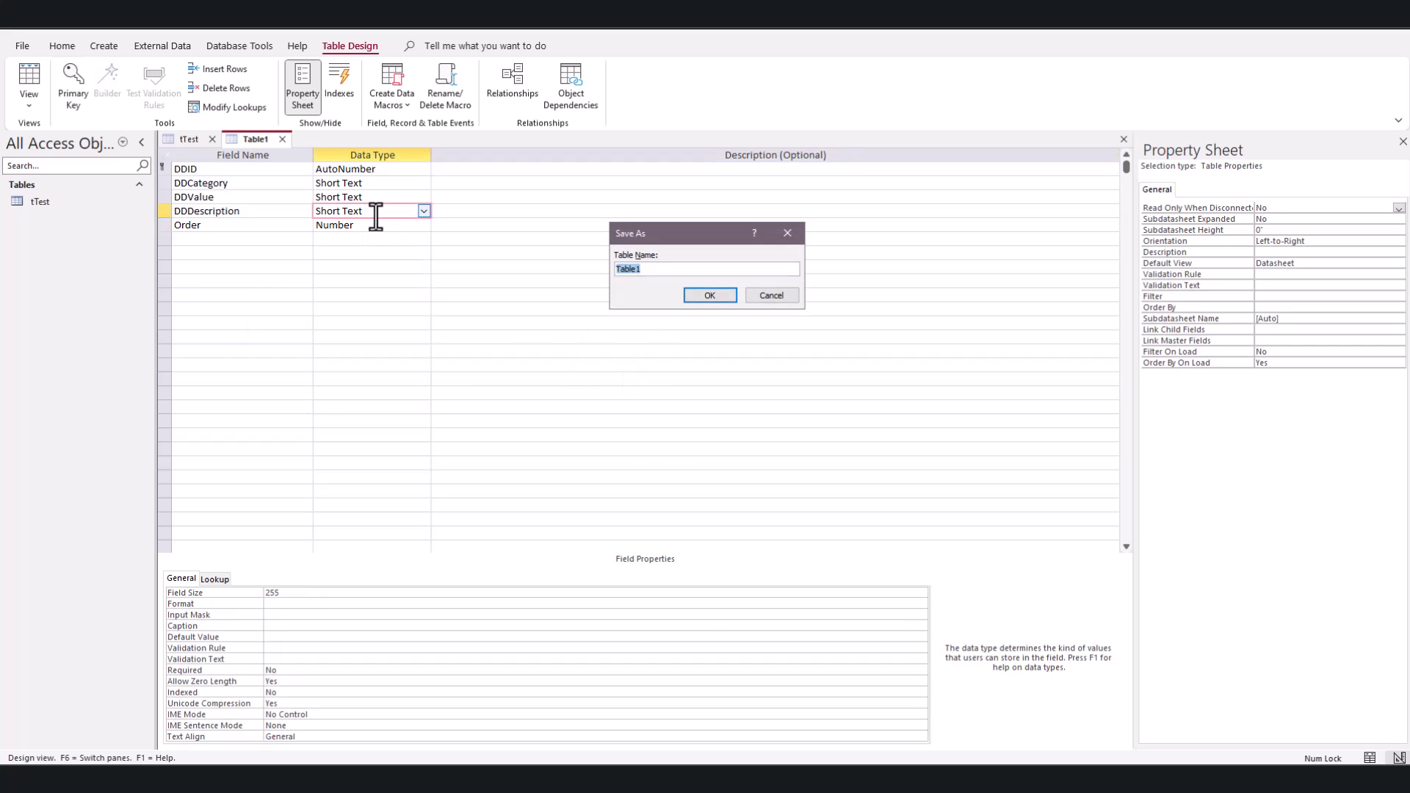
pyautogui.write('tDropDO')
pyautogui.press('BackSpace')
pyautogui.write('ownMenus')
pyautogui.press('Return')
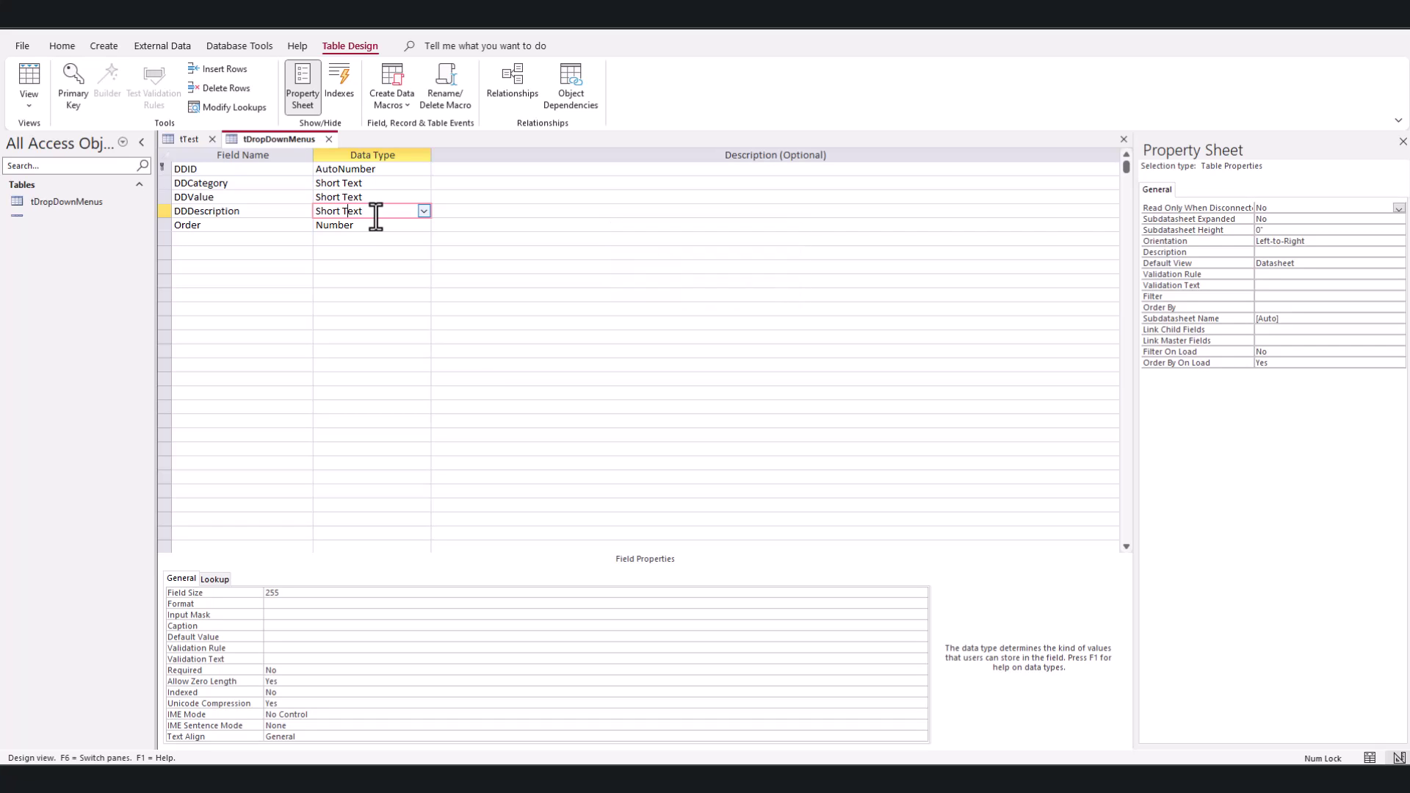
# Step: Paste the 327 copied lookup records into the tDropDownMenus datasheet
pyautogui.click(29, 75)
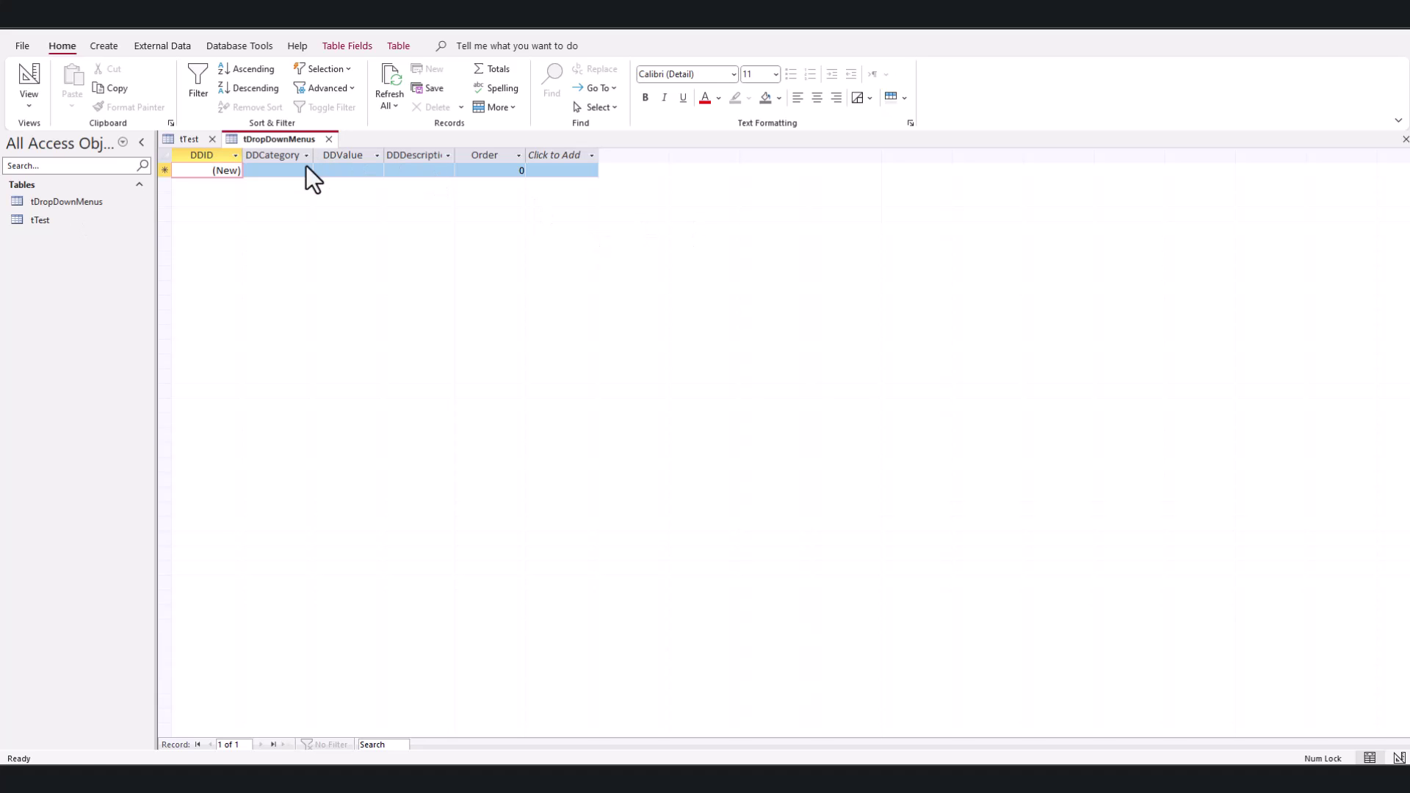
pyautogui.moveTo(308, 173); pyautogui.dragTo(505, 176)
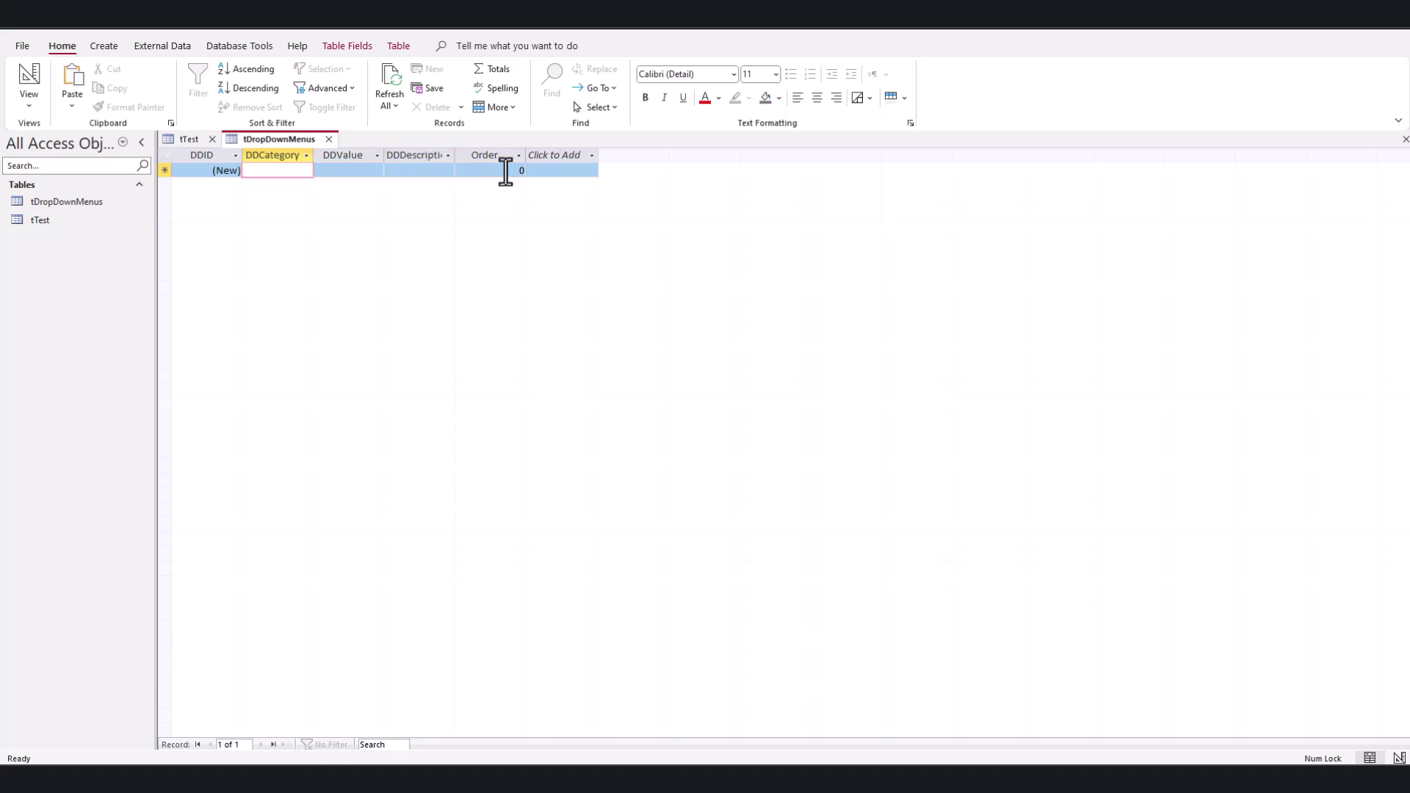
pyautogui.hotkey('ctrl', 'v')
pyautogui.click(671, 435)
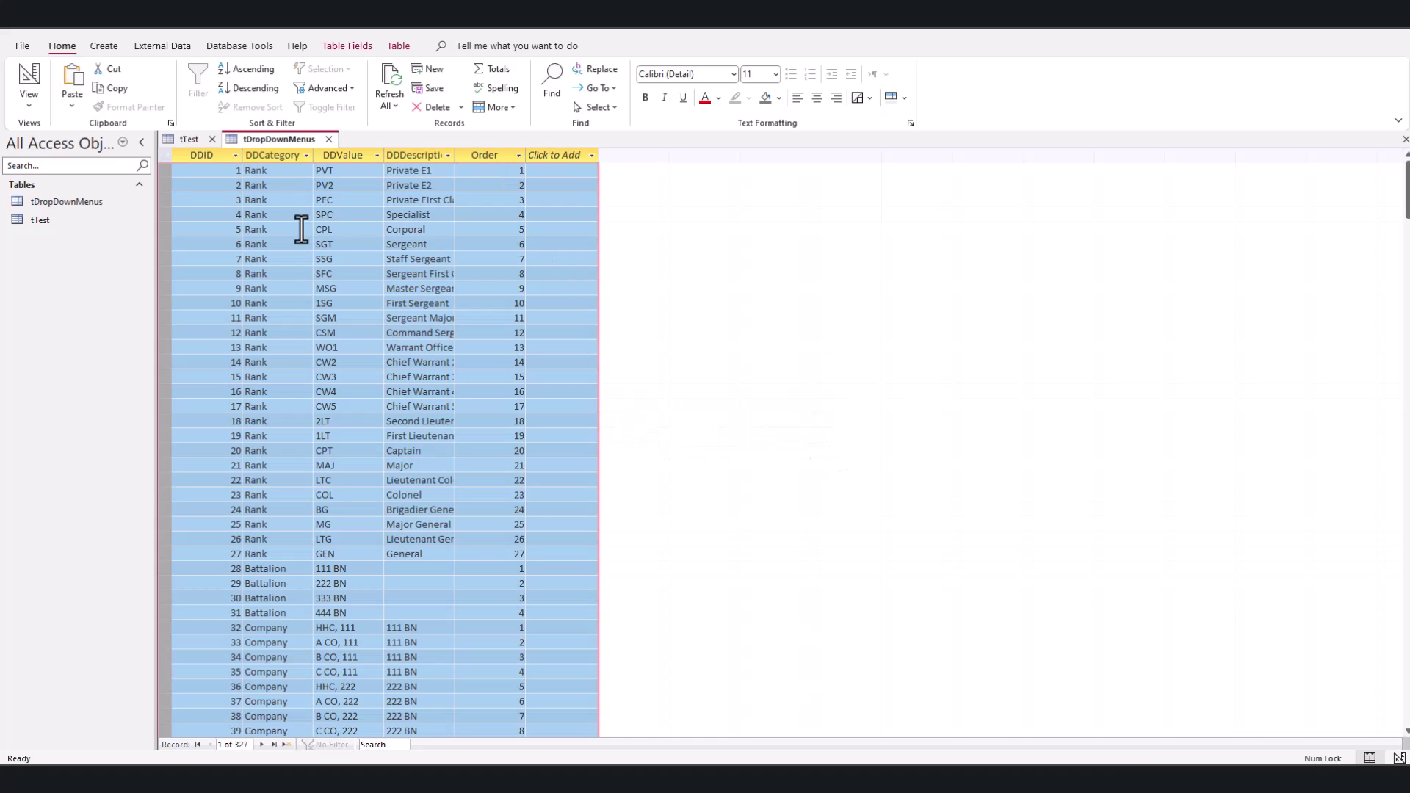
# Step: Deselect the pasted rows, then delete and undo record 1's Order value to check it
pyautogui.click(294, 176)
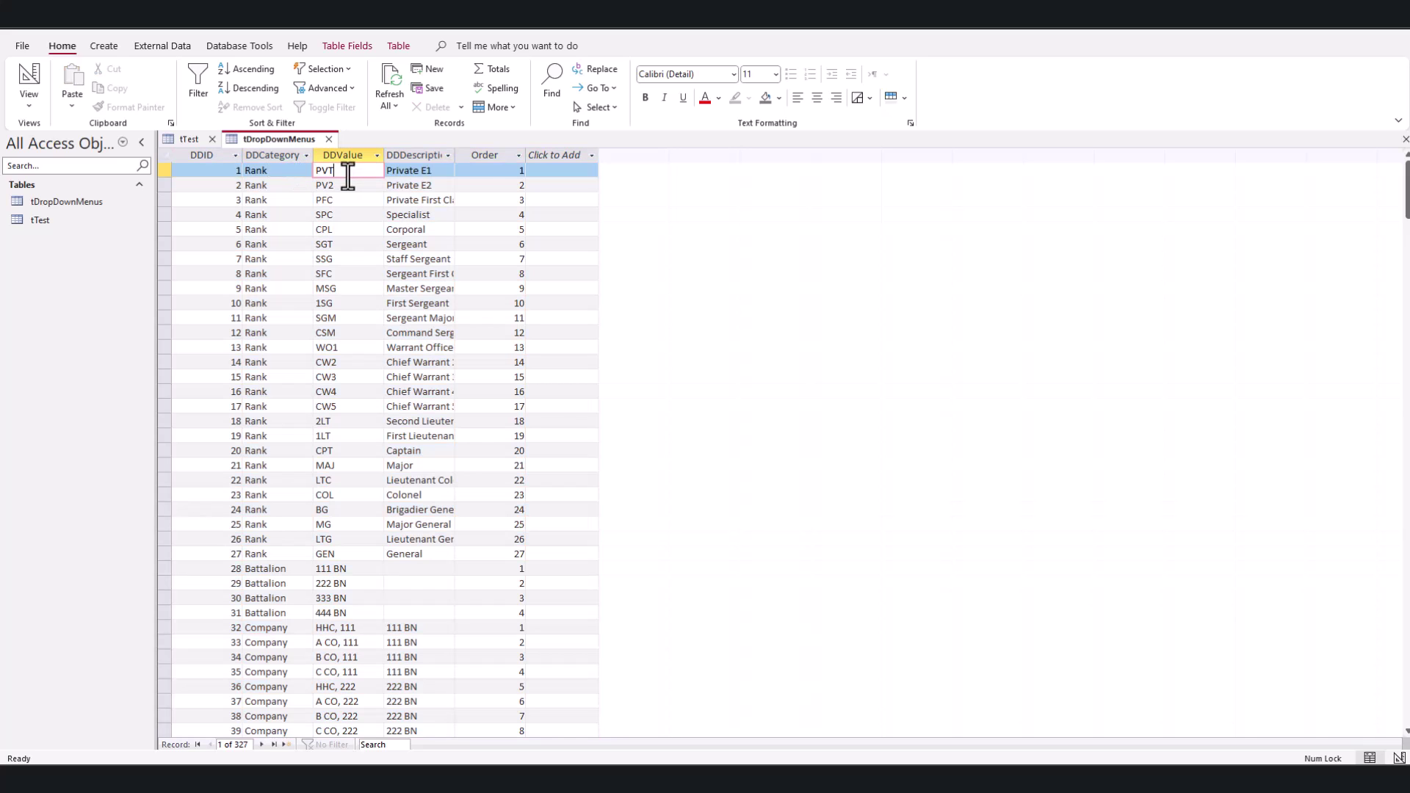
pyautogui.click(424, 176)
pyautogui.click(489, 176)
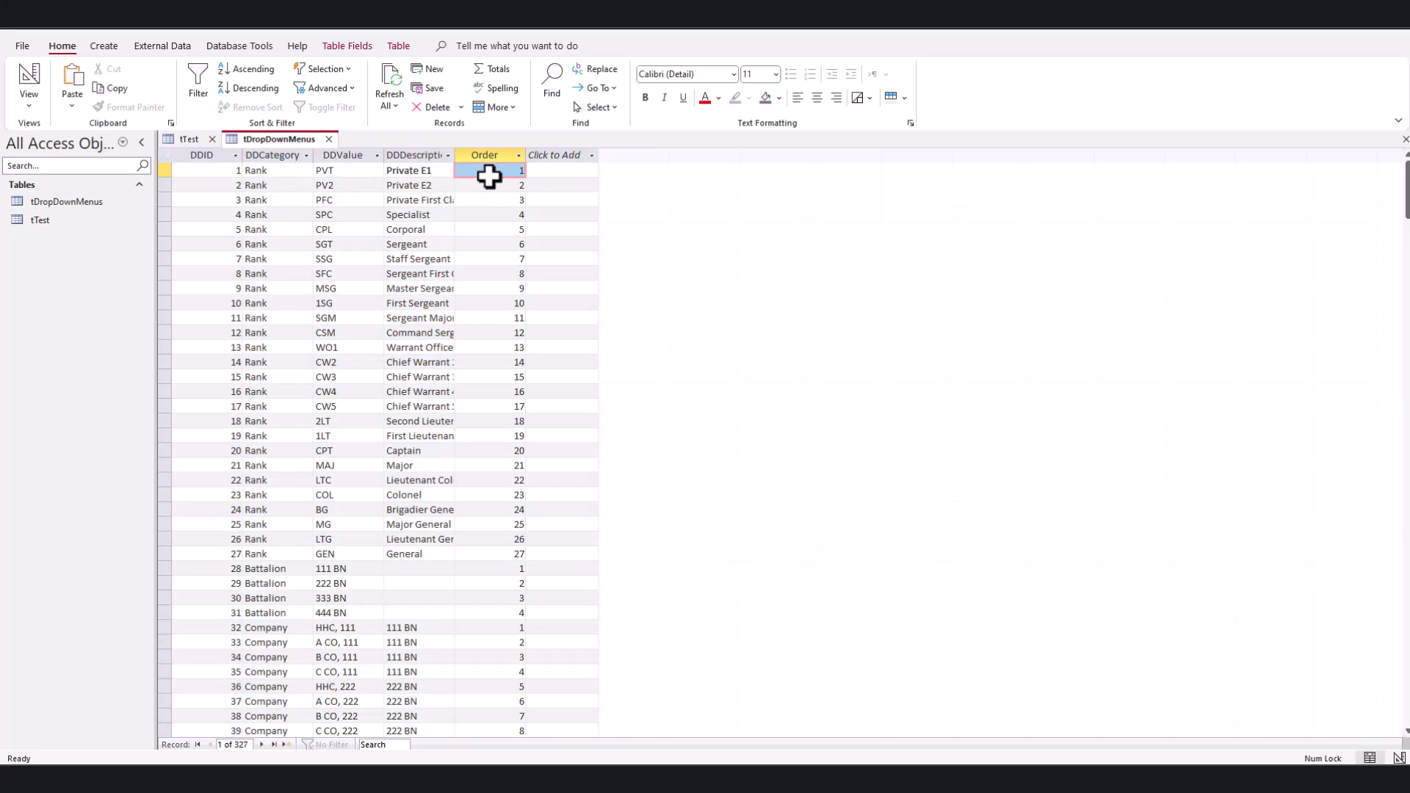
pyautogui.press('Delete')
pyautogui.hotkey('ctrl', 'z')
# Step: Close tDropDownMenus, reopen it to check the Company records, then close it again
pyautogui.click(329, 141)
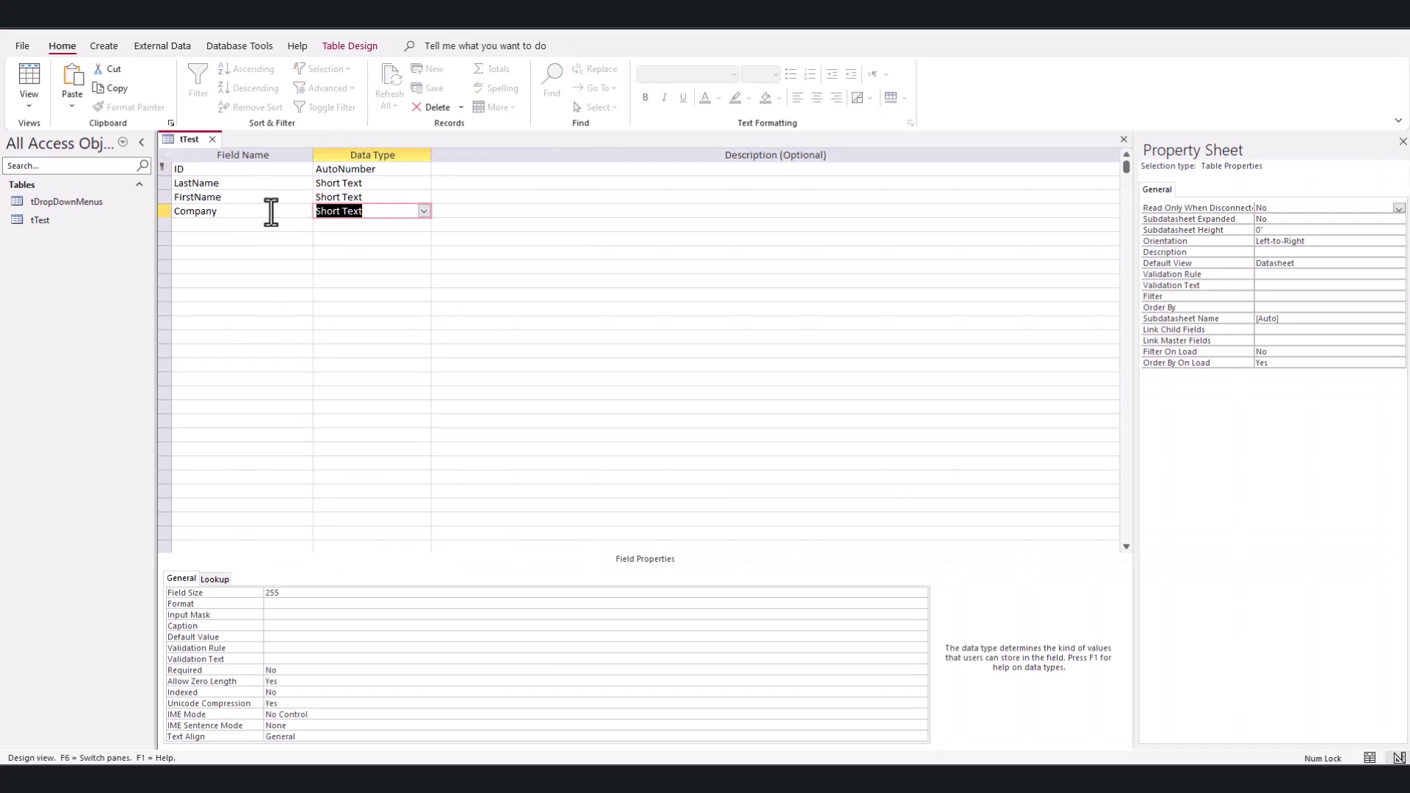
pyautogui.doubleClick(77, 202)
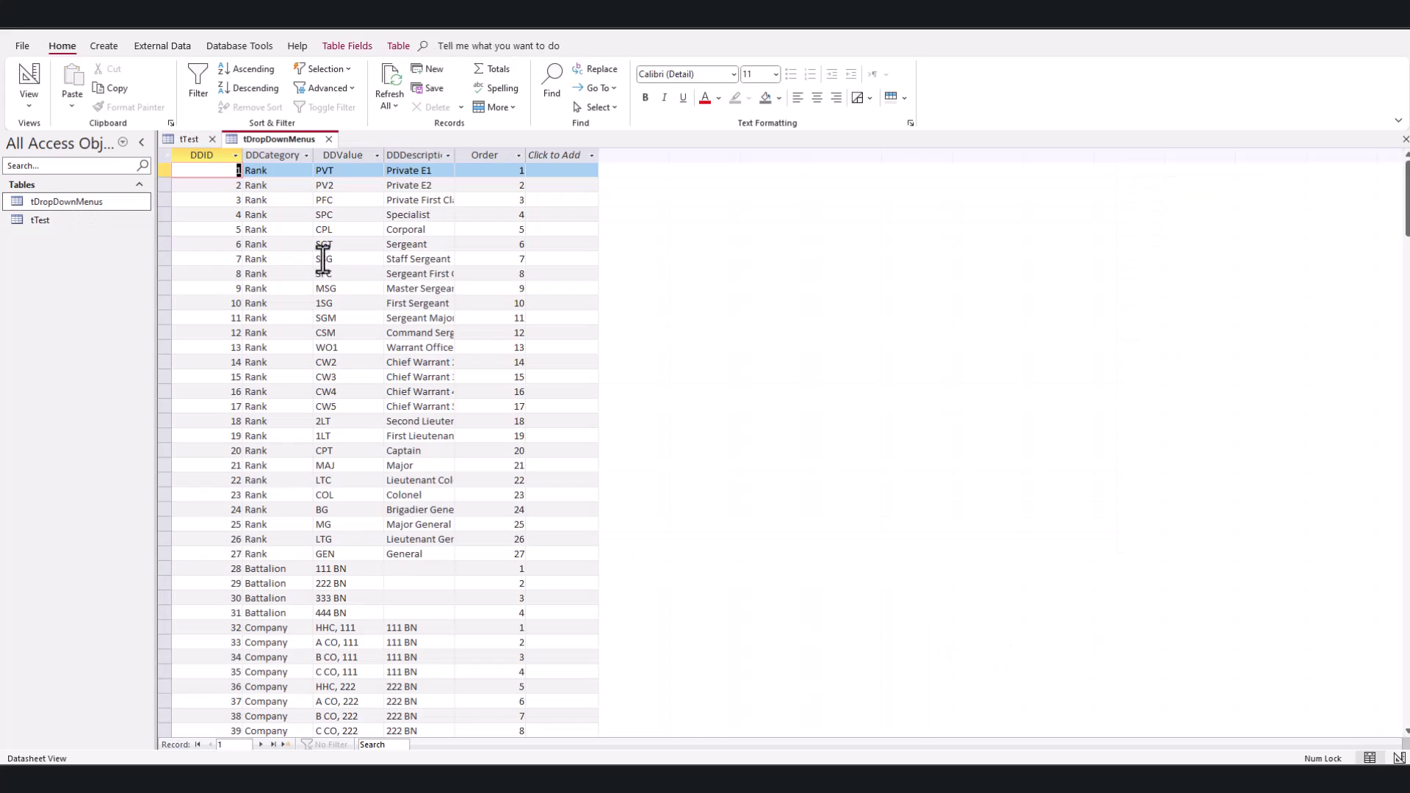
pyautogui.scroll(-5, 331, 455)
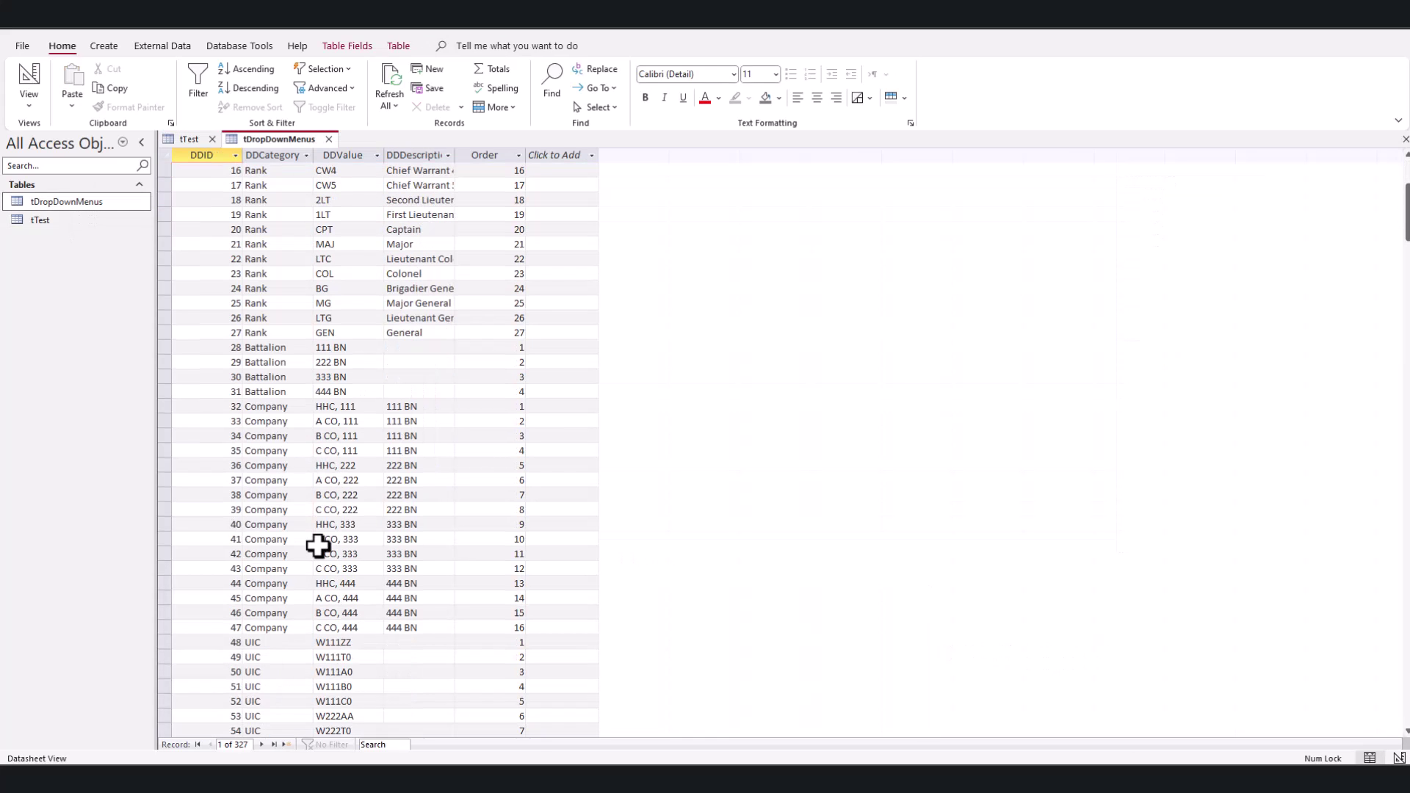
pyautogui.click(279, 510)
pyautogui.click(329, 140)
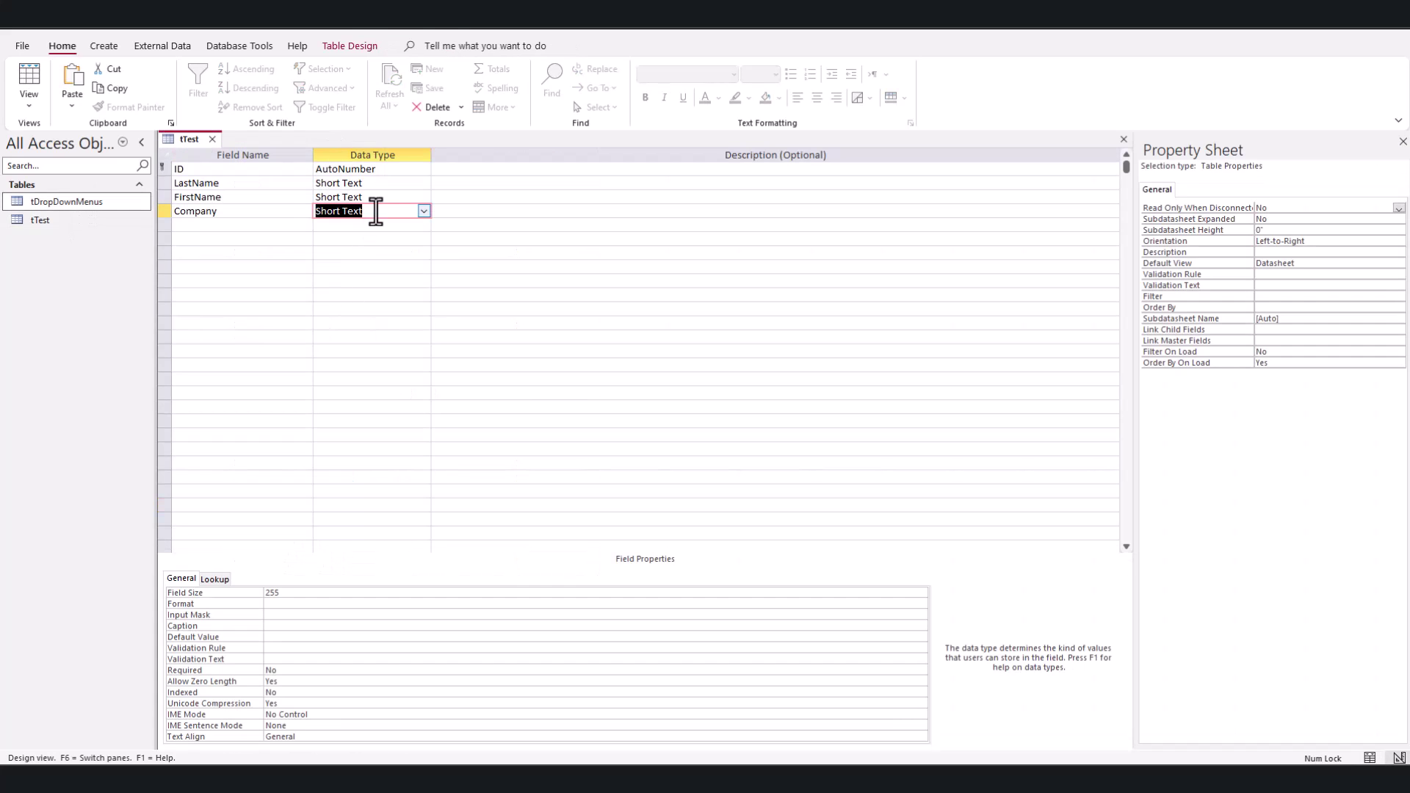
# Step: Set tTest Company's Display Control to Combo Box and launch the Row Source query builder
pyautogui.click(218, 579)
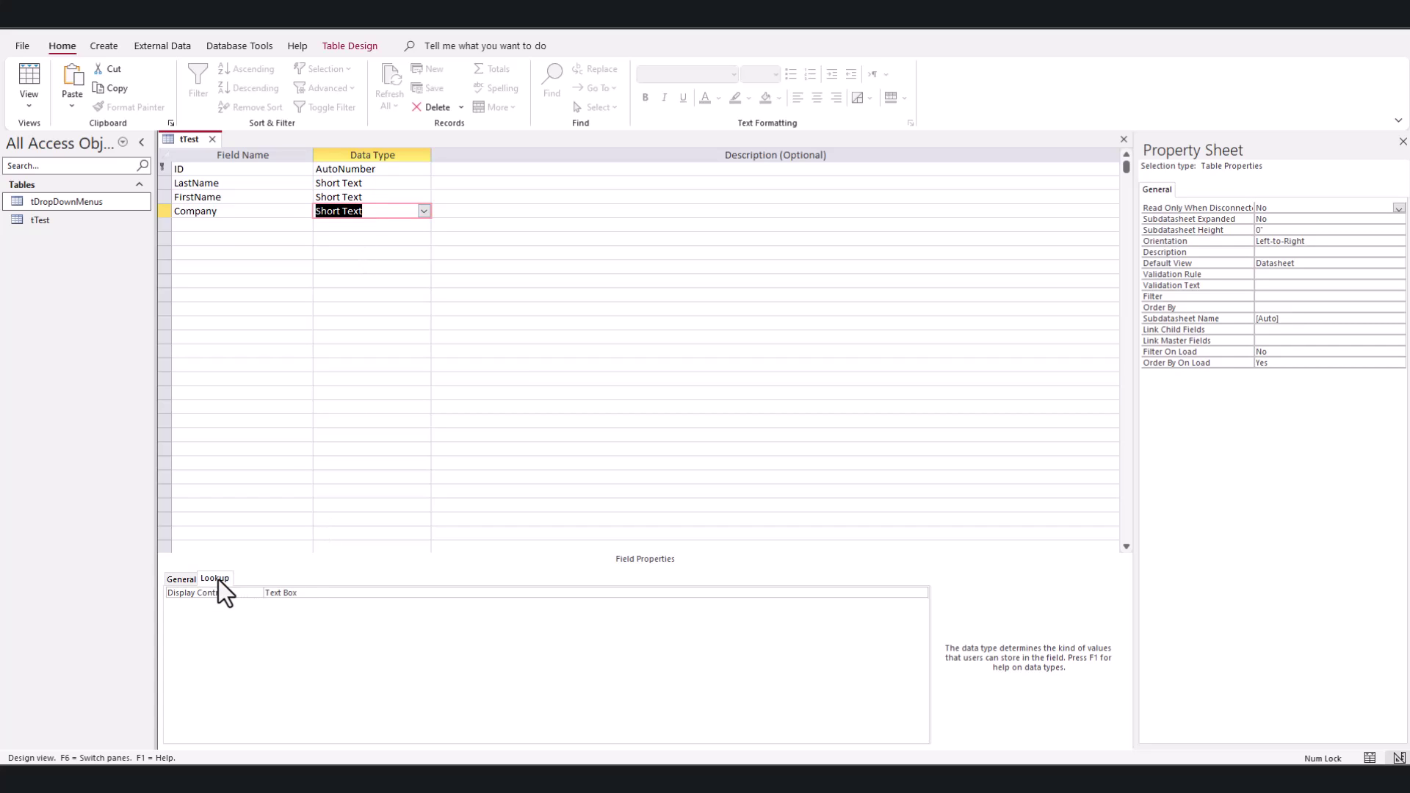
pyautogui.click(314, 593)
pyautogui.doubleClick(317, 593)
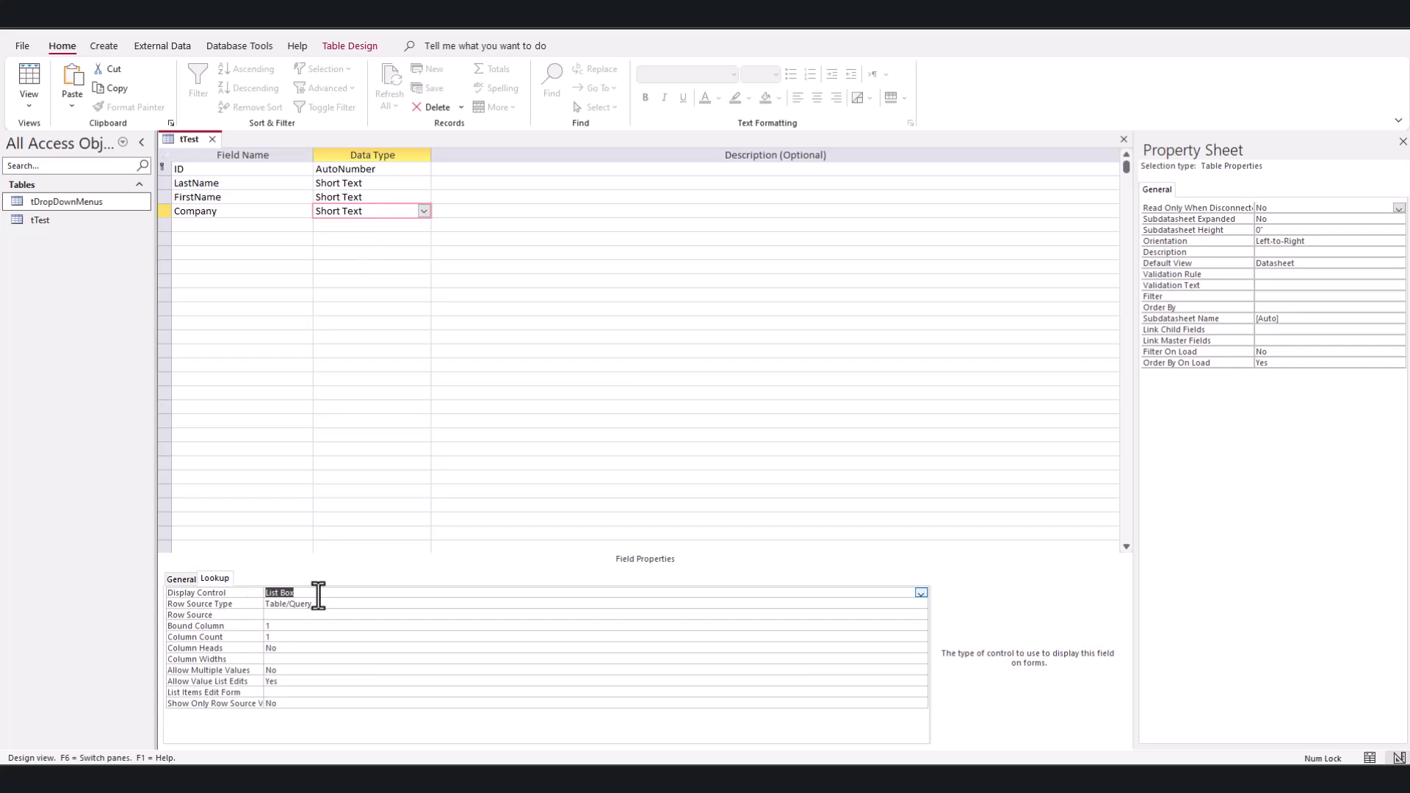
pyautogui.doubleClick(318, 594)
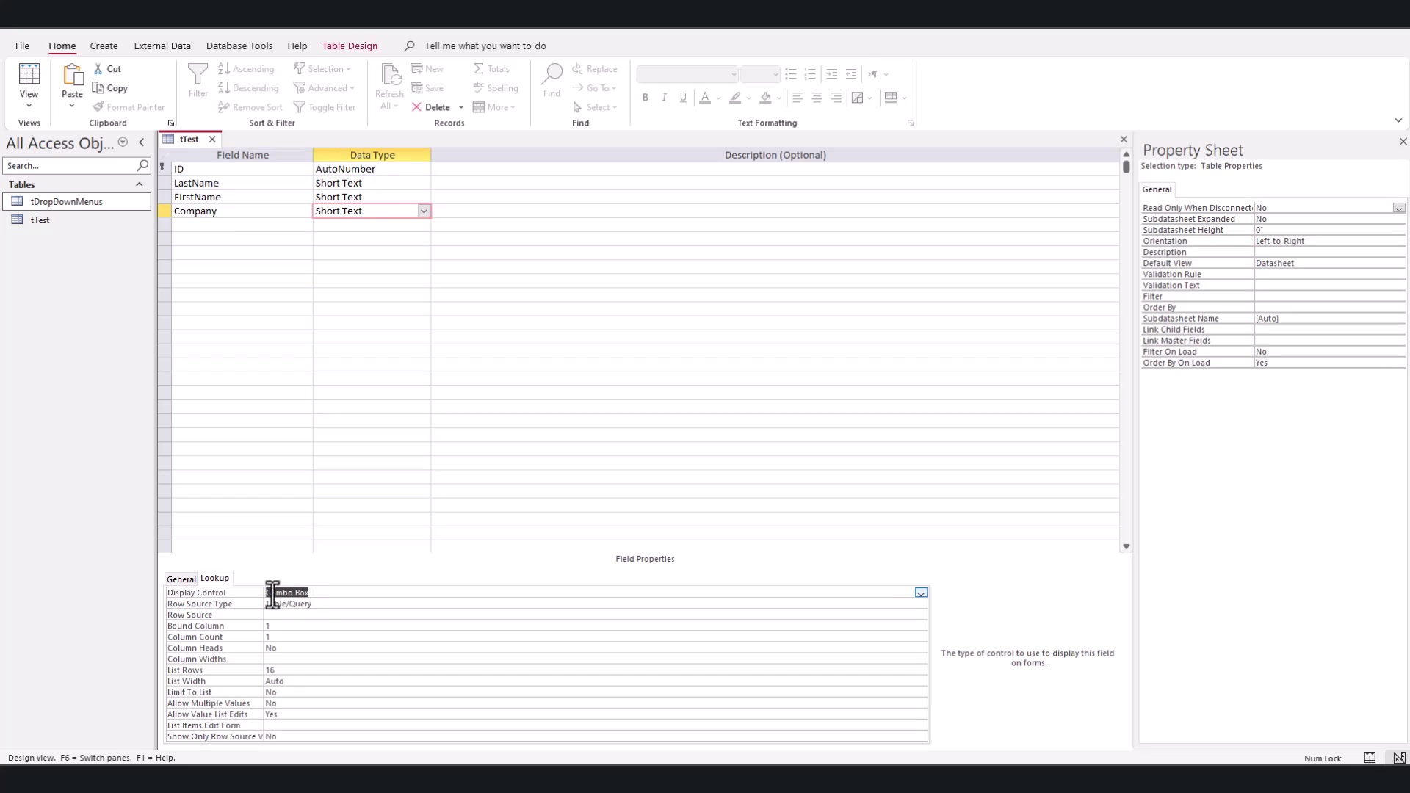
pyautogui.click(342, 616)
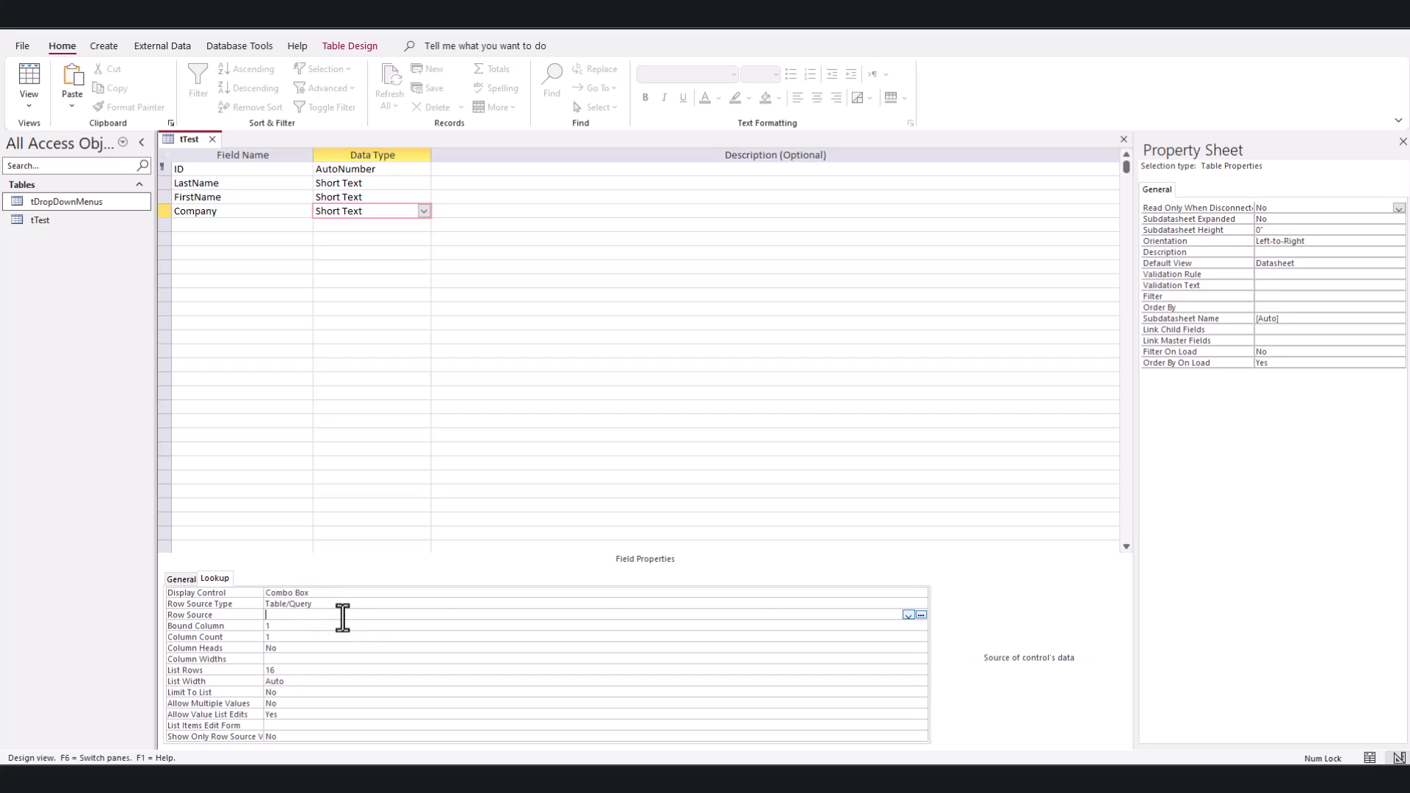
pyautogui.click(922, 616)
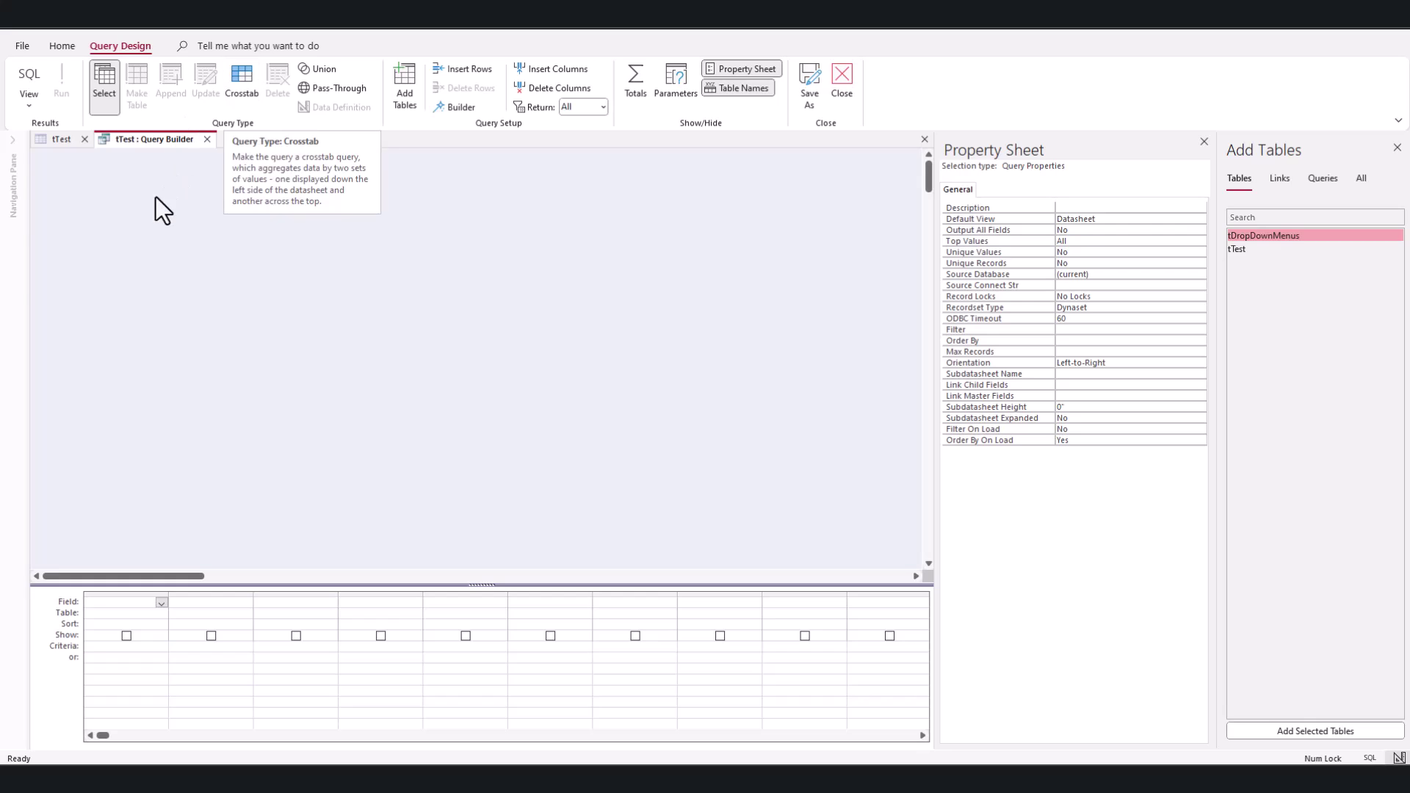
# Step: Add tDropDownMenus to the query design and enlarge its field list
pyautogui.click(181, 289)
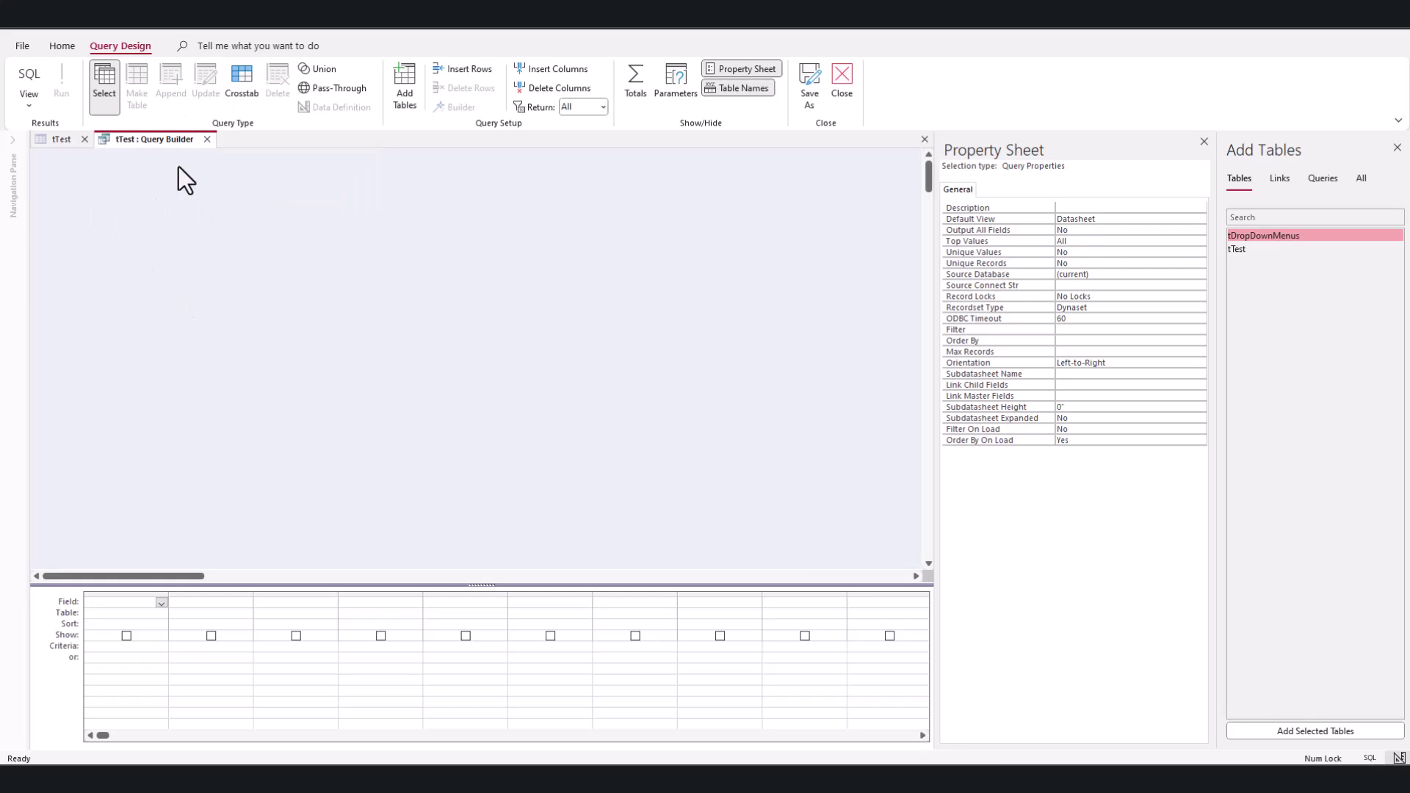
pyautogui.click(414, 82)
pyautogui.click(402, 84)
pyautogui.moveTo(1264, 236); pyautogui.dragTo(157, 259)
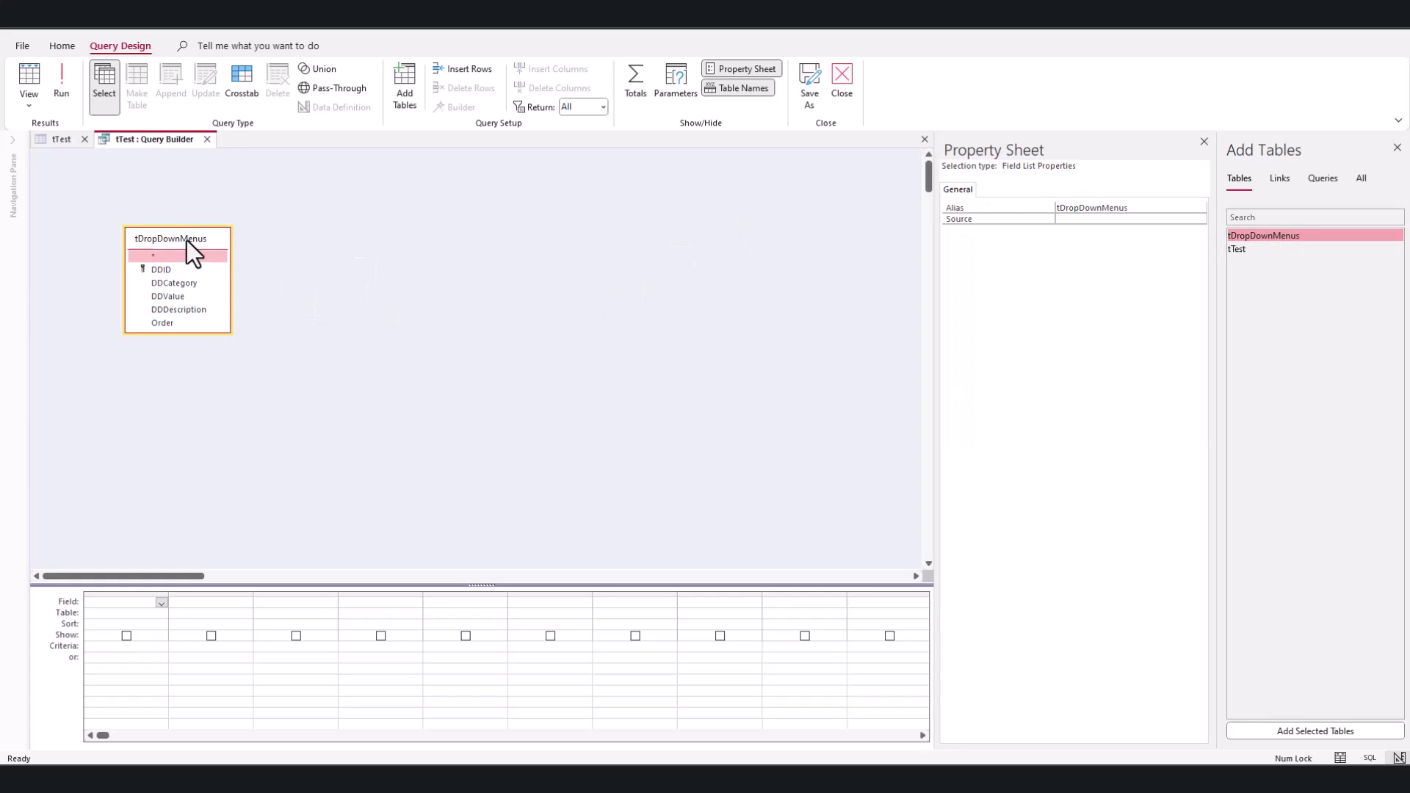
pyautogui.moveTo(186, 240)
pyautogui.mouseDown()
pyautogui.moveTo(171, 213)
pyautogui.moveTo(173, 231)
pyautogui.mouseUp()
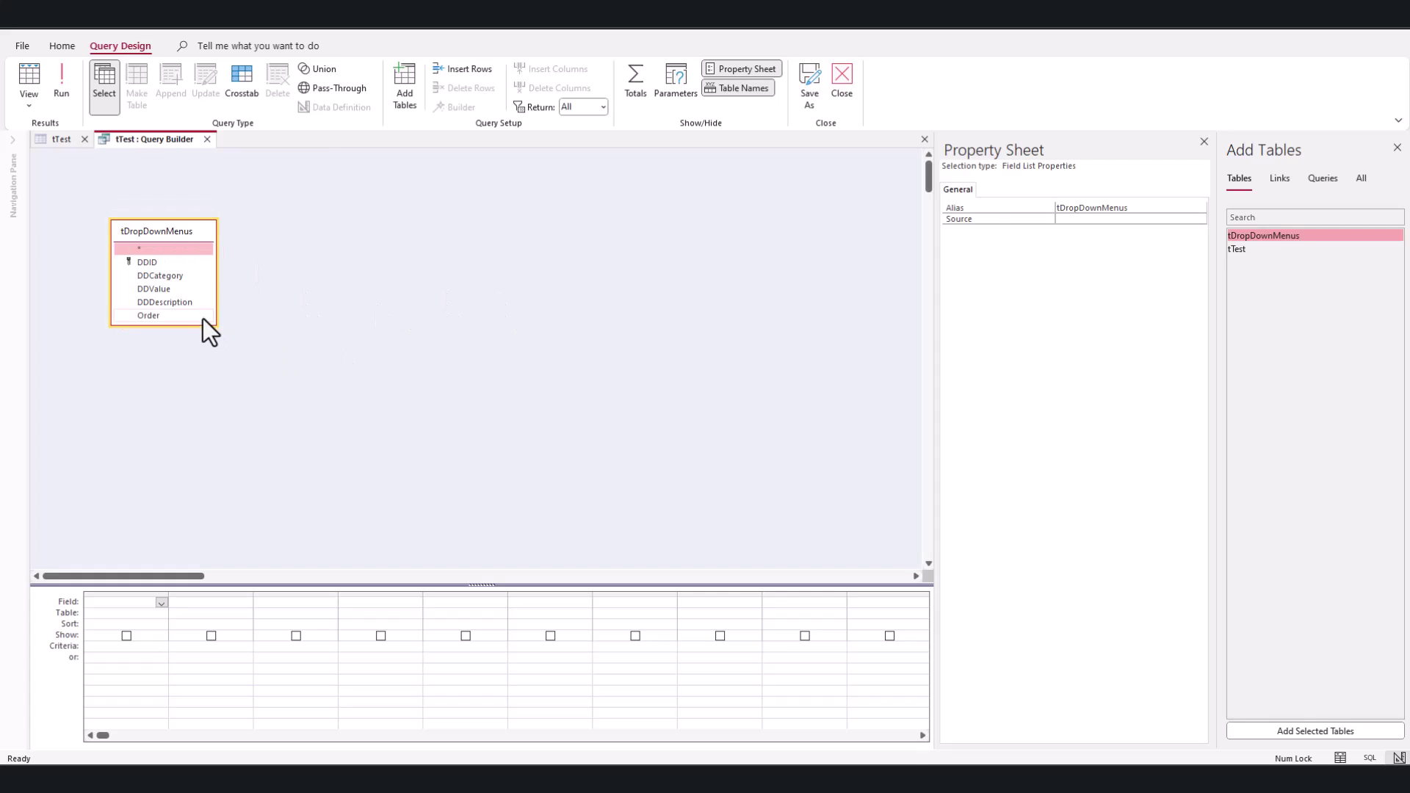
pyautogui.moveTo(213, 324); pyautogui.dragTo(285, 396)
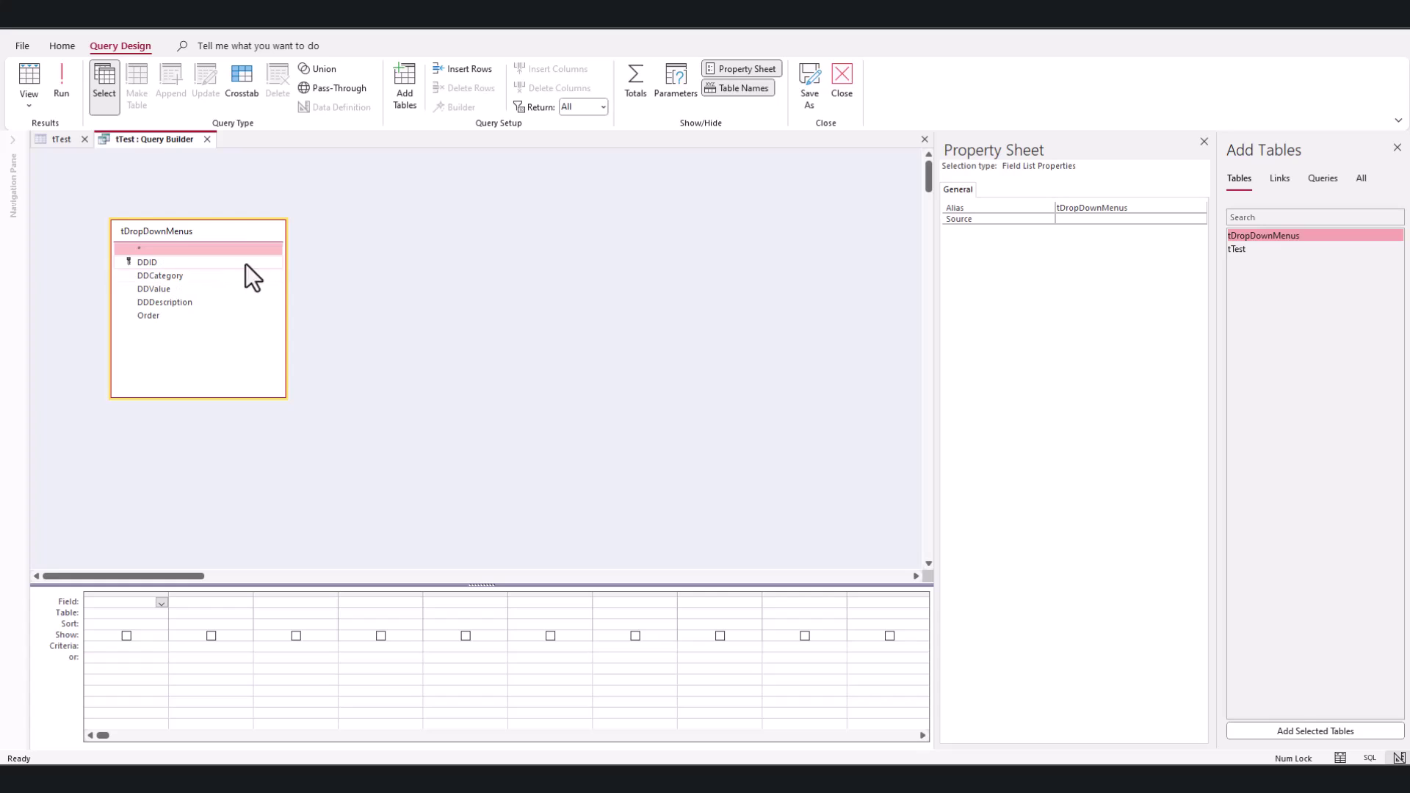
# Step: Add DDCategory, DDValue, DDDescription and Order to the query grid
pyautogui.doubleClick(193, 278)
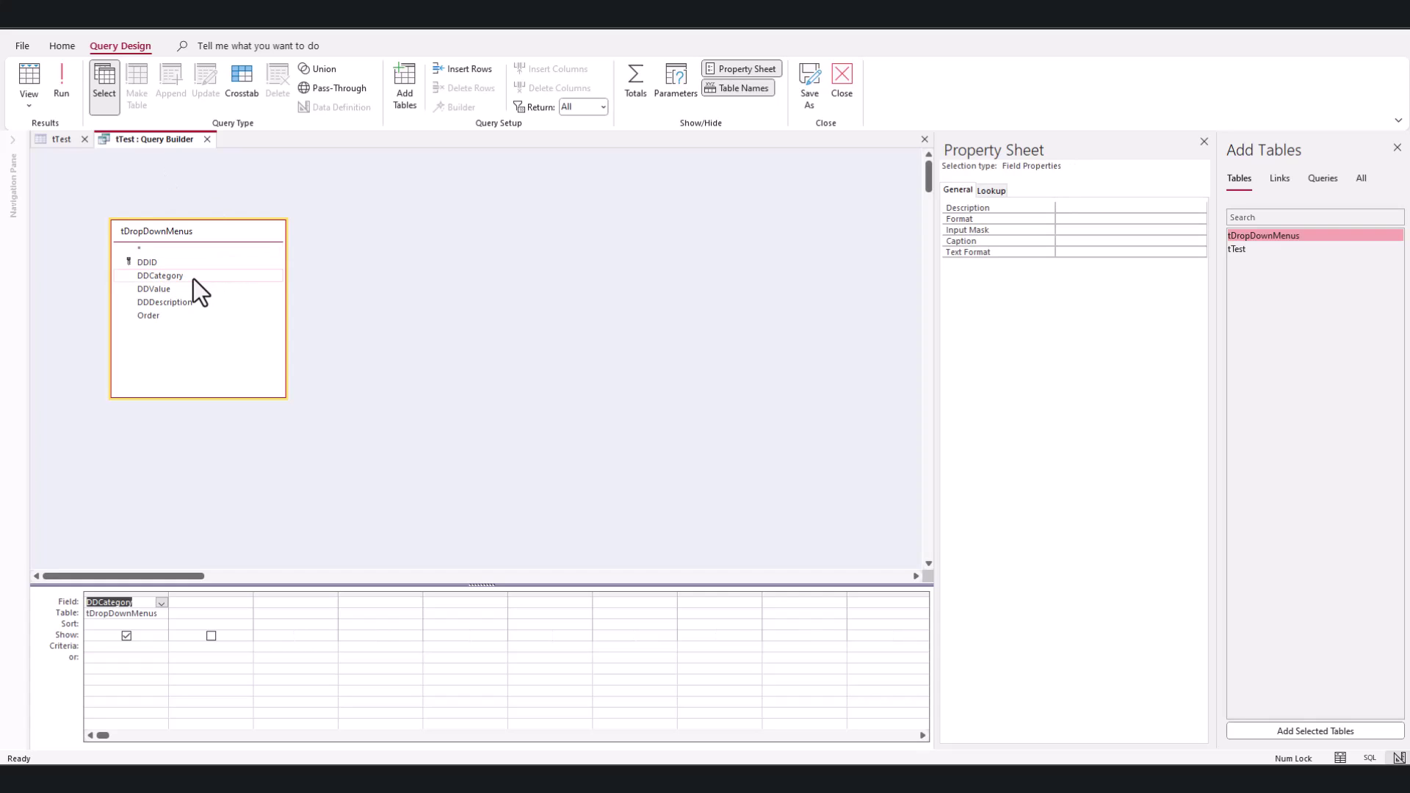
pyautogui.doubleClick(156, 288)
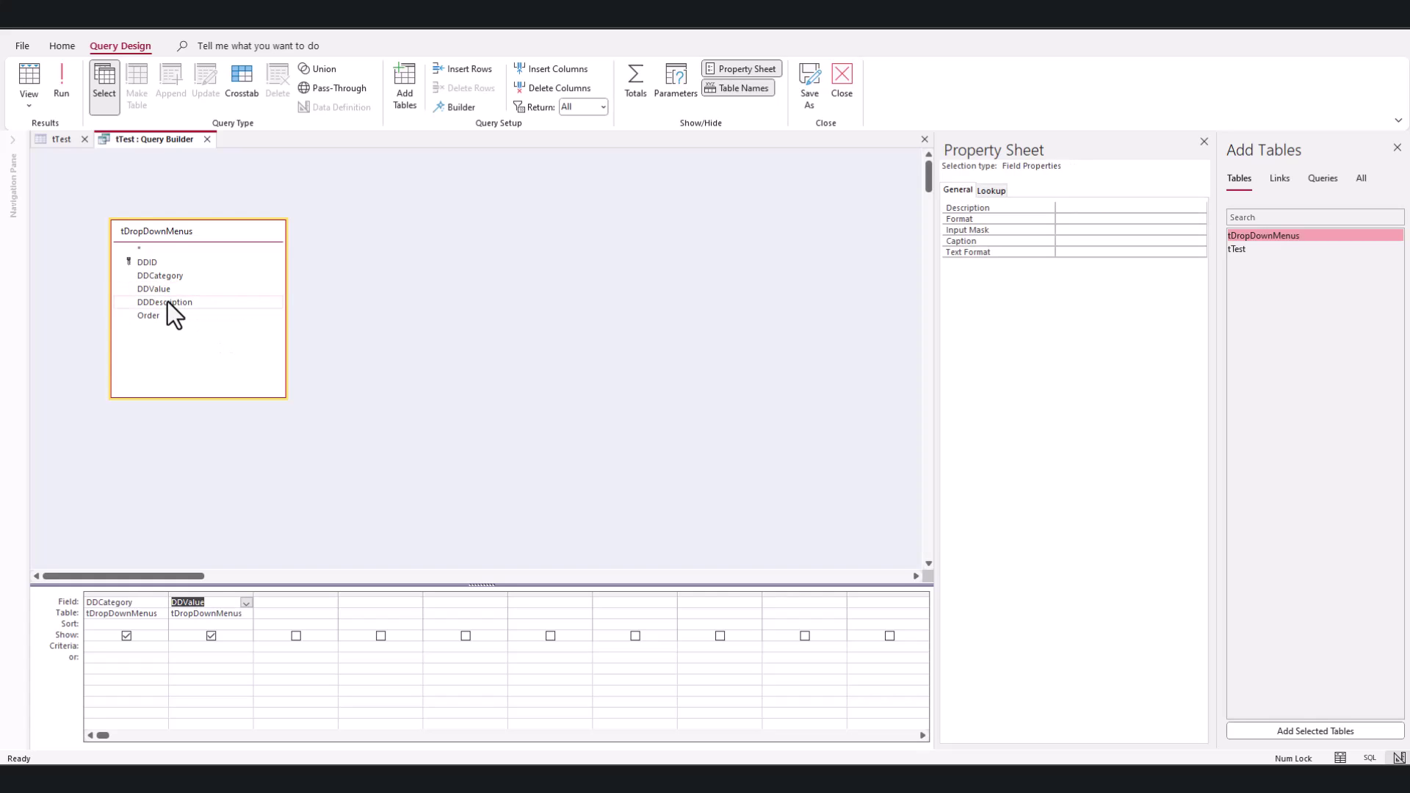
pyautogui.doubleClick(168, 302)
pyautogui.doubleClick(164, 316)
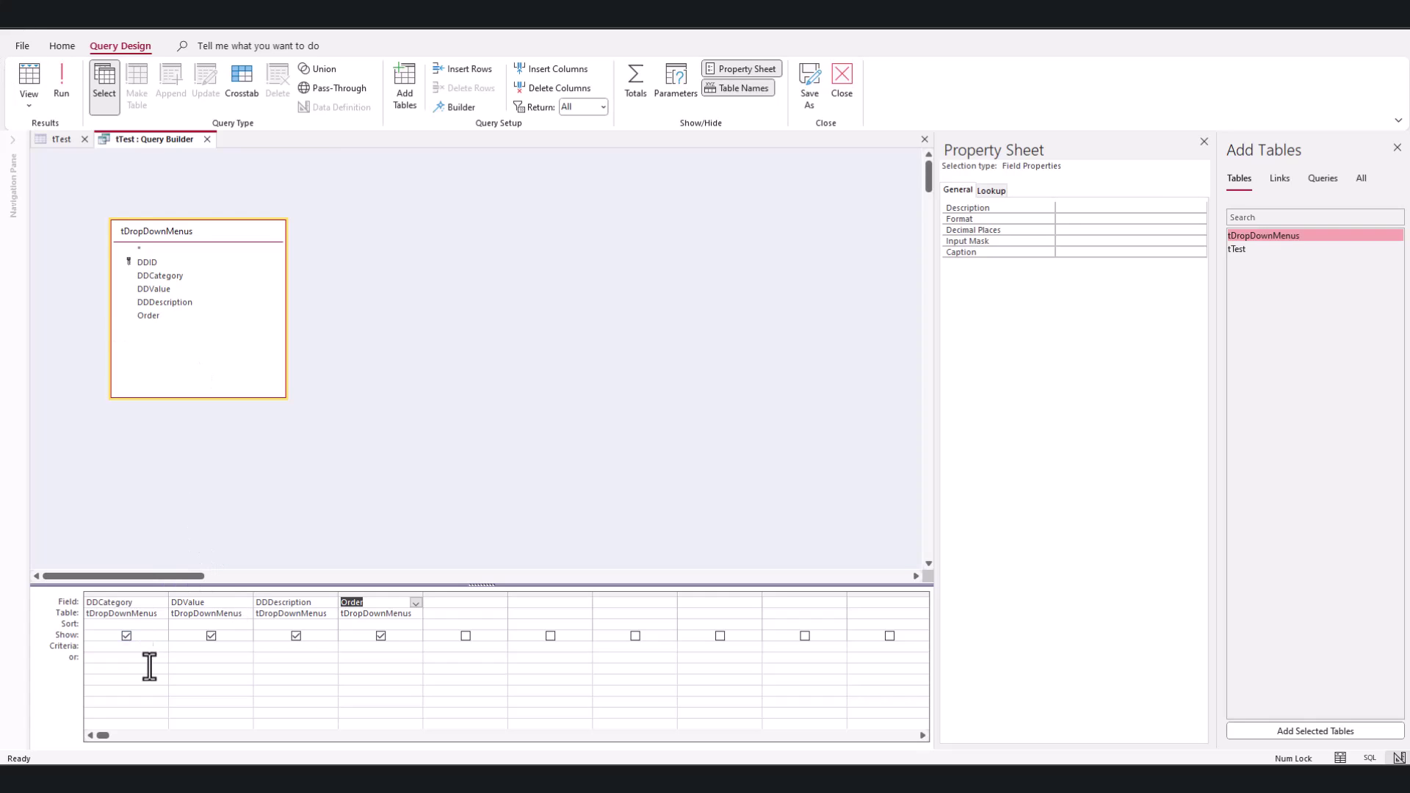
# Step: Filter DDCategory to 'Company' and preview the resulting records
pyautogui.click(117, 647)
pyautogui.write('compar')
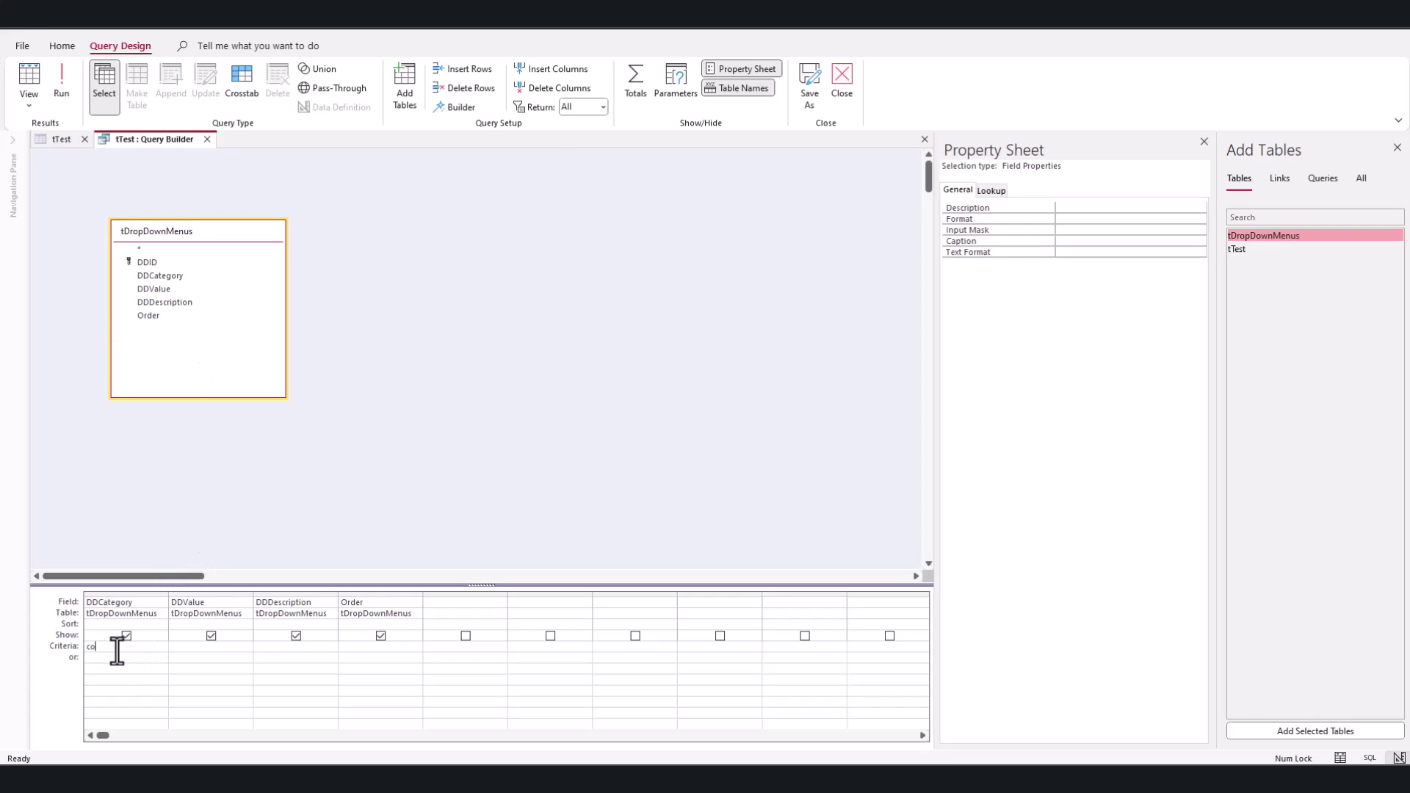
pyautogui.press('BackSpace')
pyautogui.press('BackSpace')
pyautogui.press('BackSpace')
pyautogui.press('BackSpace')
pyautogui.press('BackSpace')
pyautogui.press('BackSpace')
pyautogui.write('Company')
pyautogui.press('Tab')
pyautogui.click(28, 72)
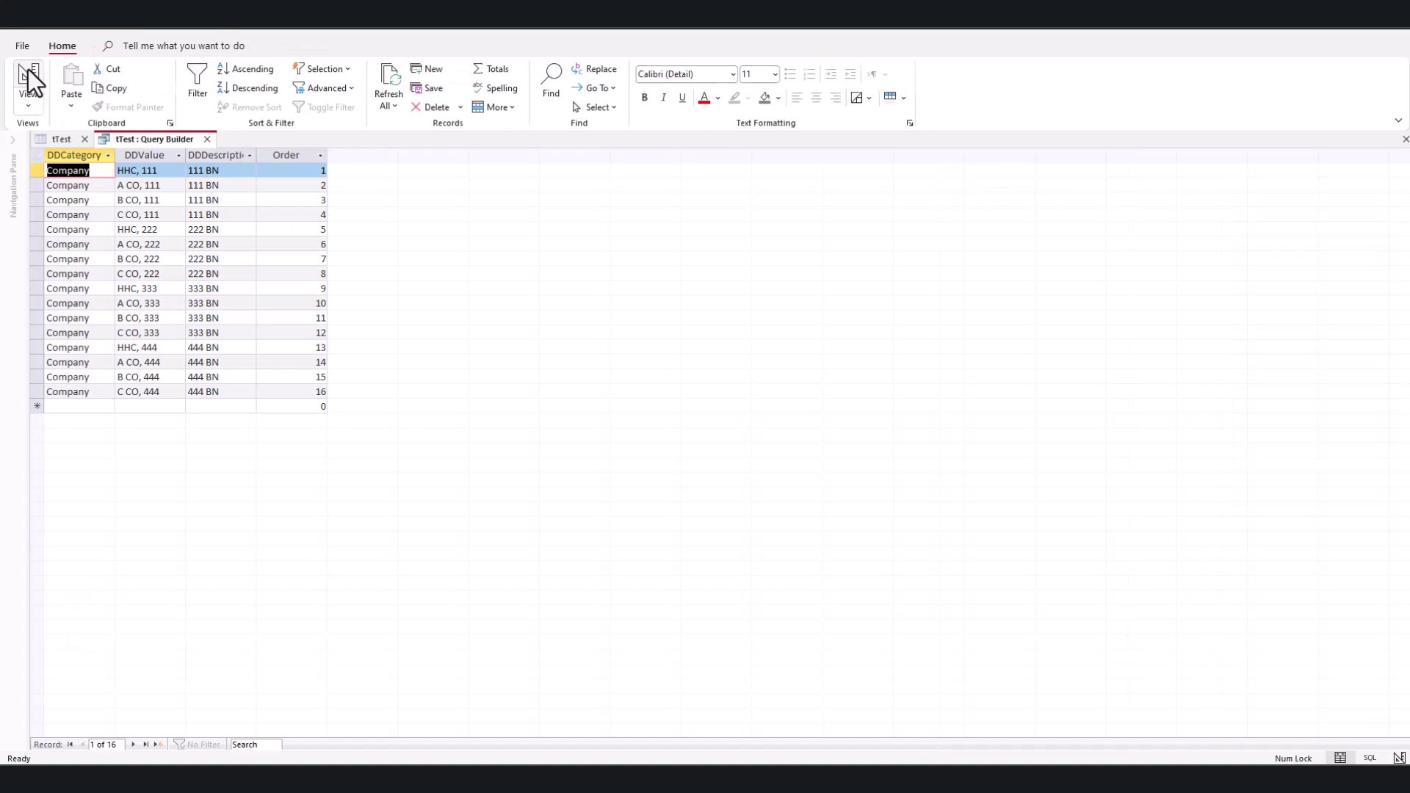
pyautogui.click(165, 172)
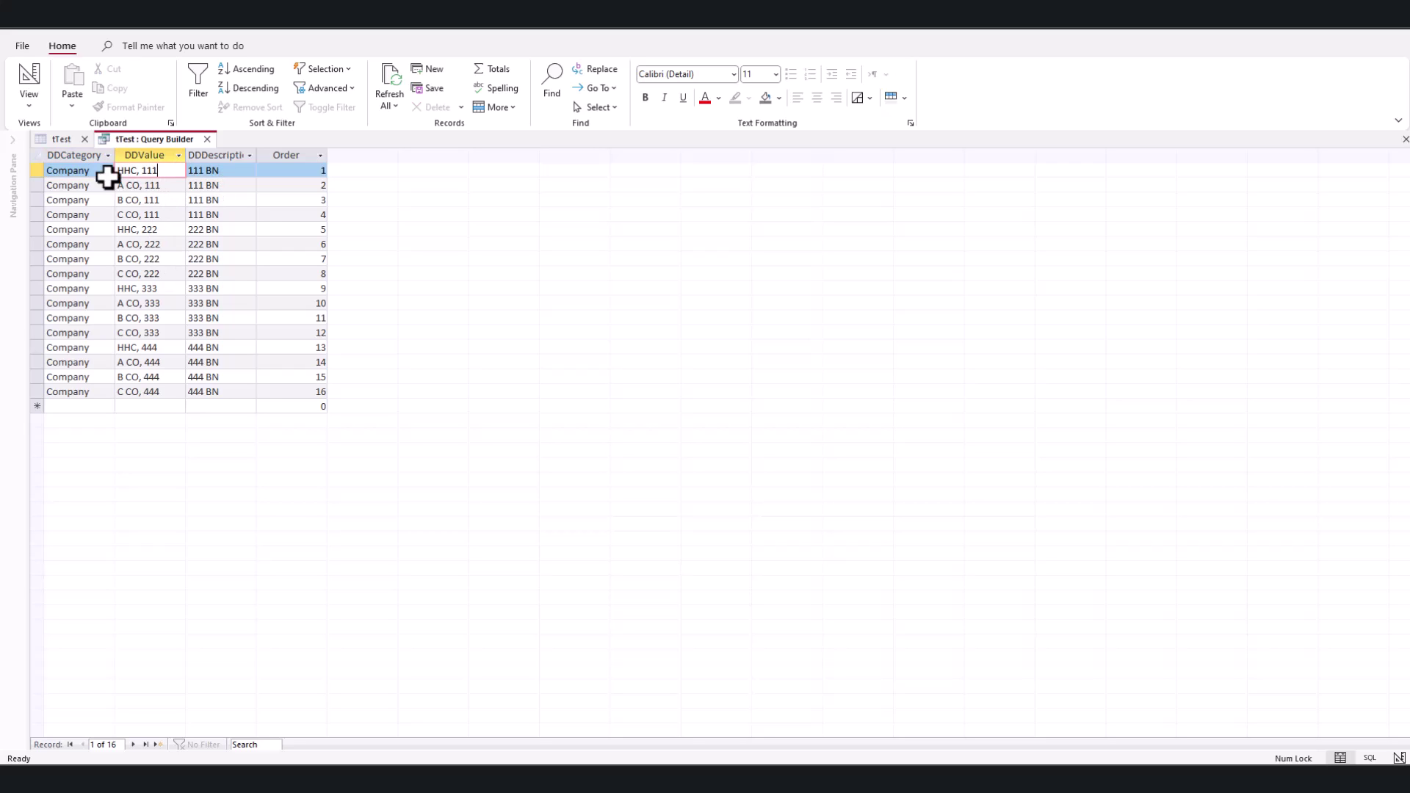
pyautogui.click(29, 77)
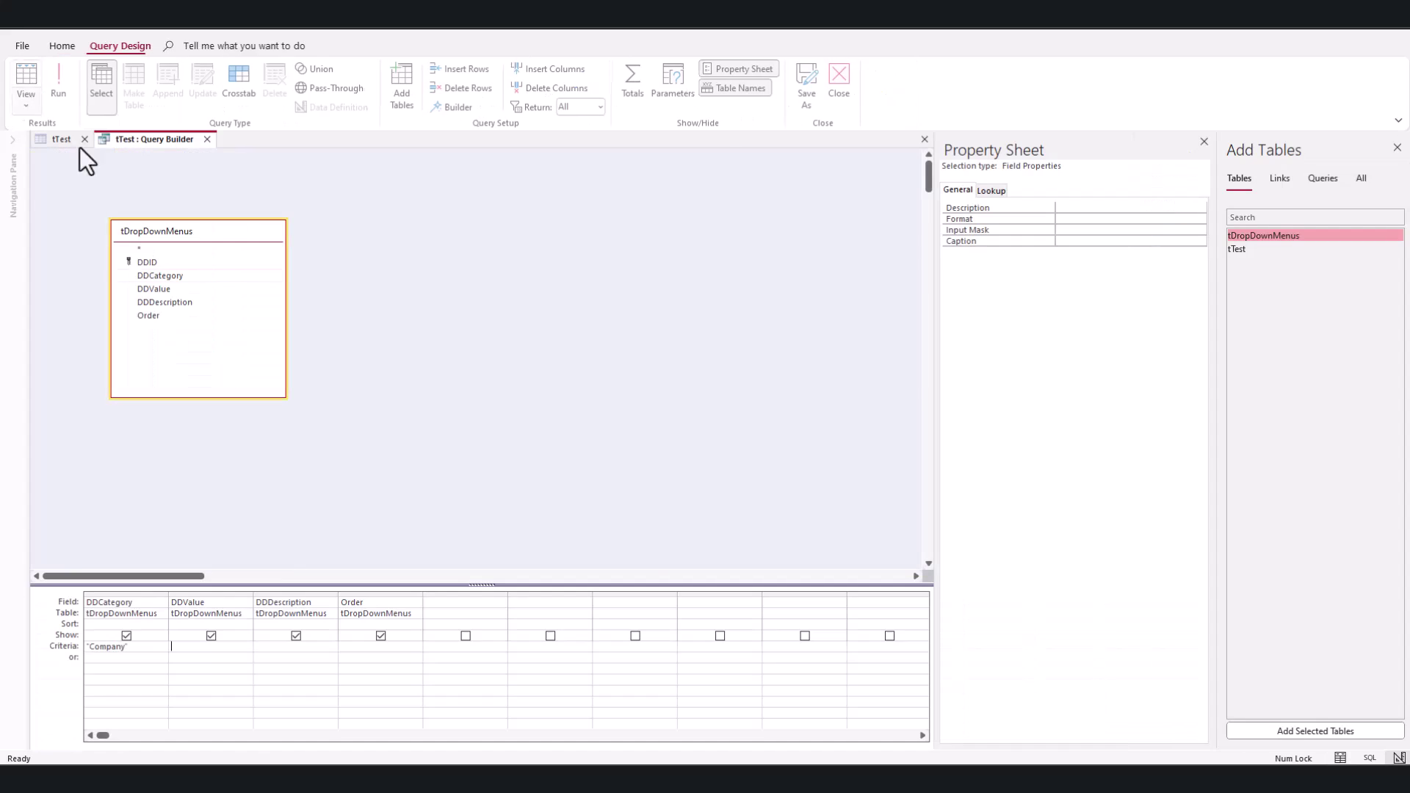
# Step: Move the DDCategory column before Order and add an Is Not Null criterion under DDValue
pyautogui.click(127, 593)
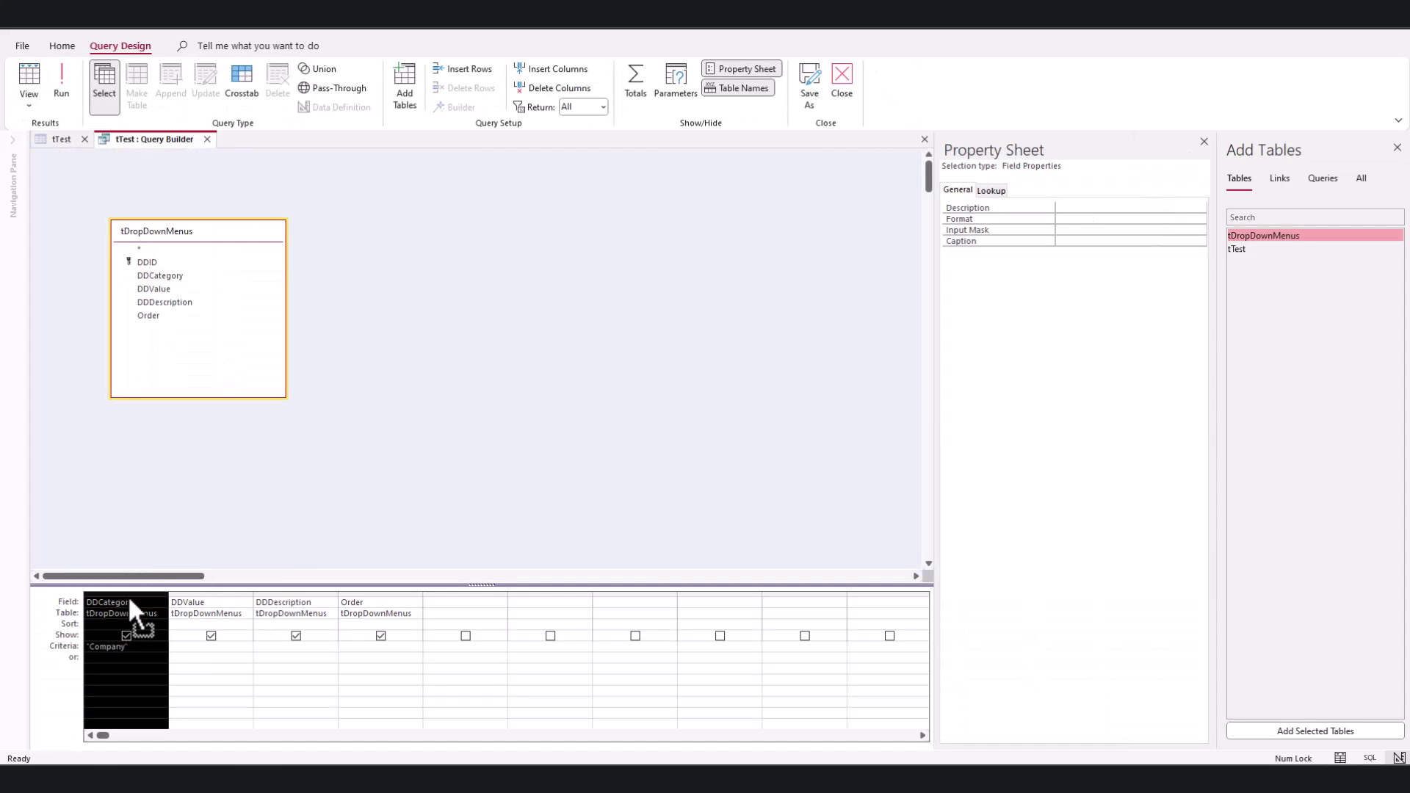
pyautogui.moveTo(127, 595); pyautogui.dragTo(351, 603)
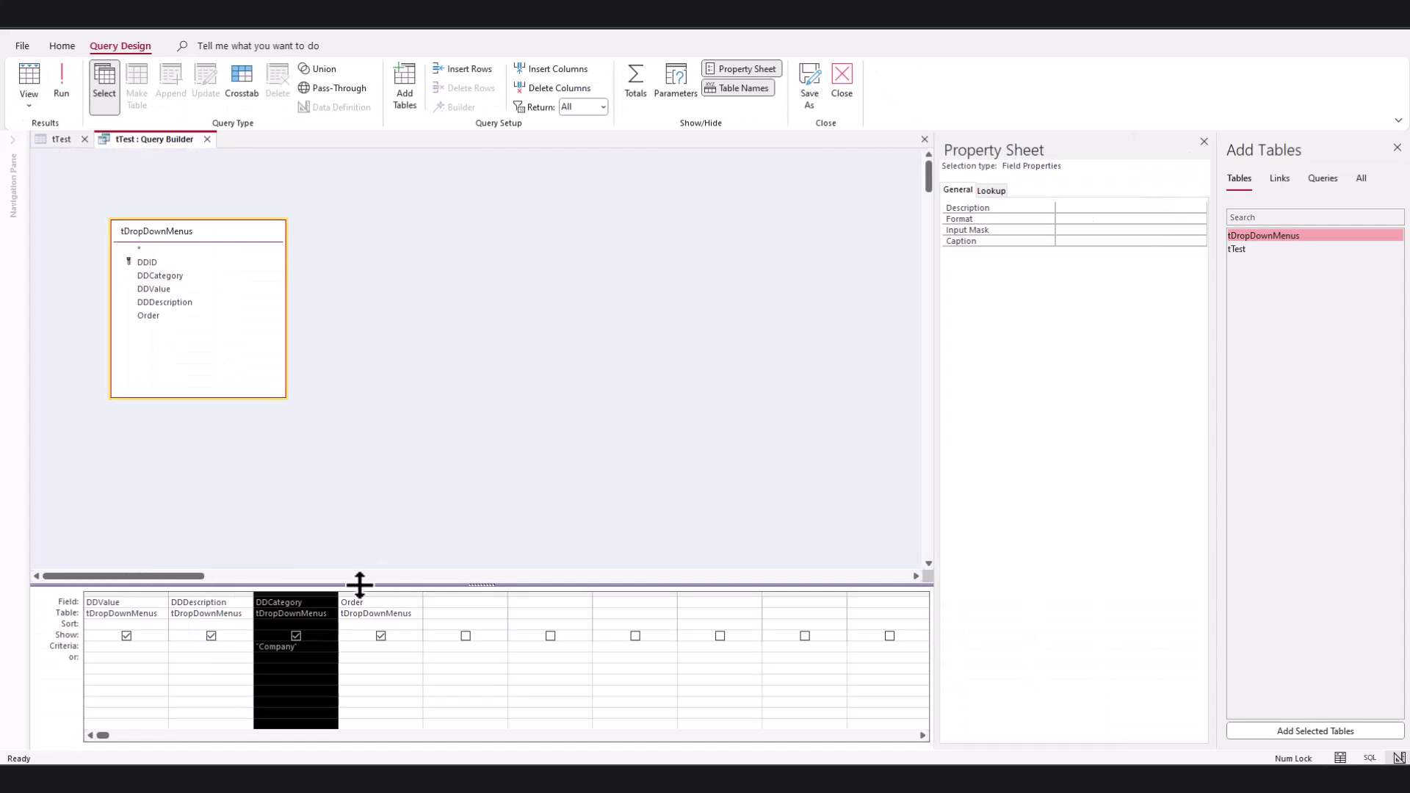
pyautogui.click(98, 648)
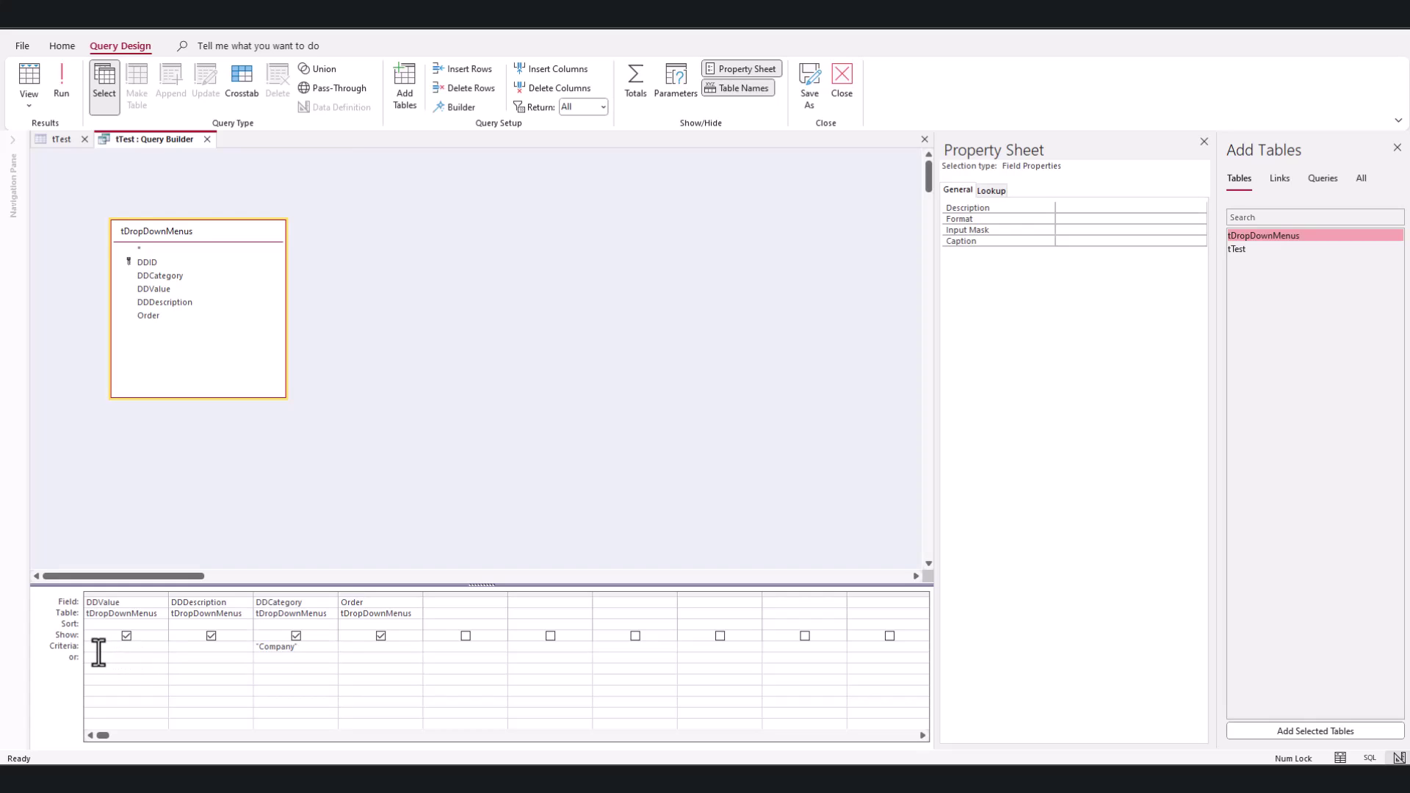
pyautogui.write('is not null')
pyautogui.press('Tab')
# Step: Save the row-source SQL and view tTest's Company dropdown listing HHC, 111 through C CO, 444
pyautogui.click(925, 138)
pyautogui.click(651, 444)
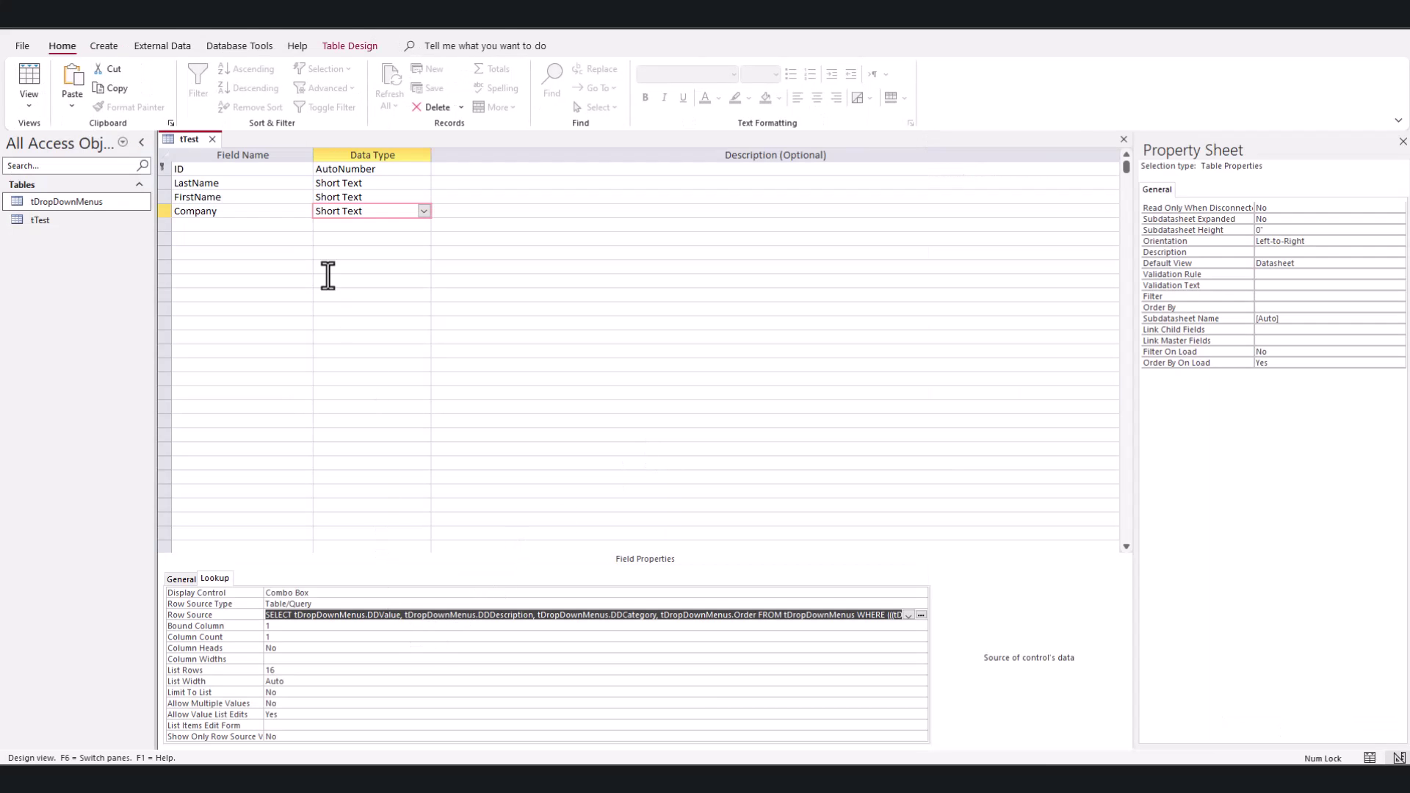
pyautogui.click(29, 72)
pyautogui.click(439, 171)
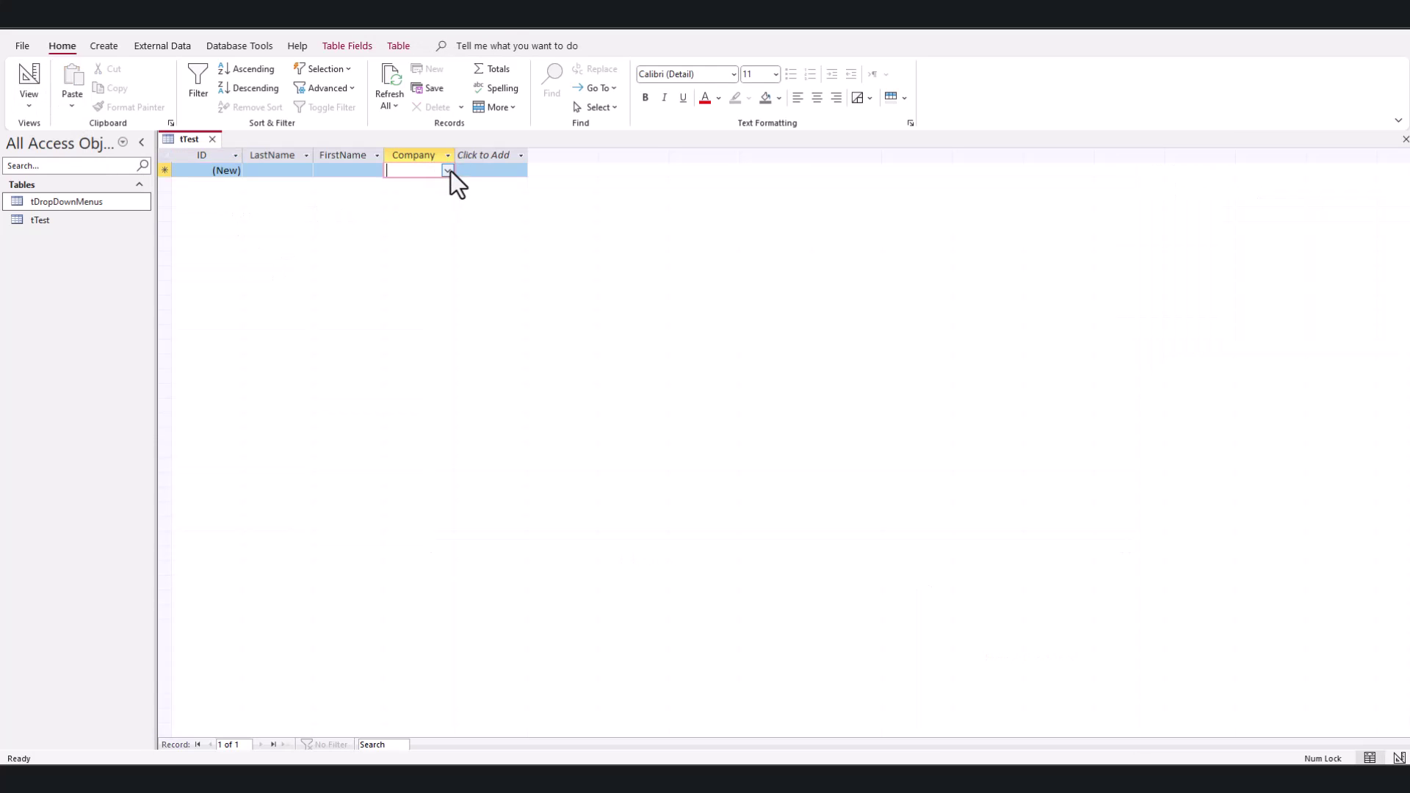
pyautogui.click(449, 171)
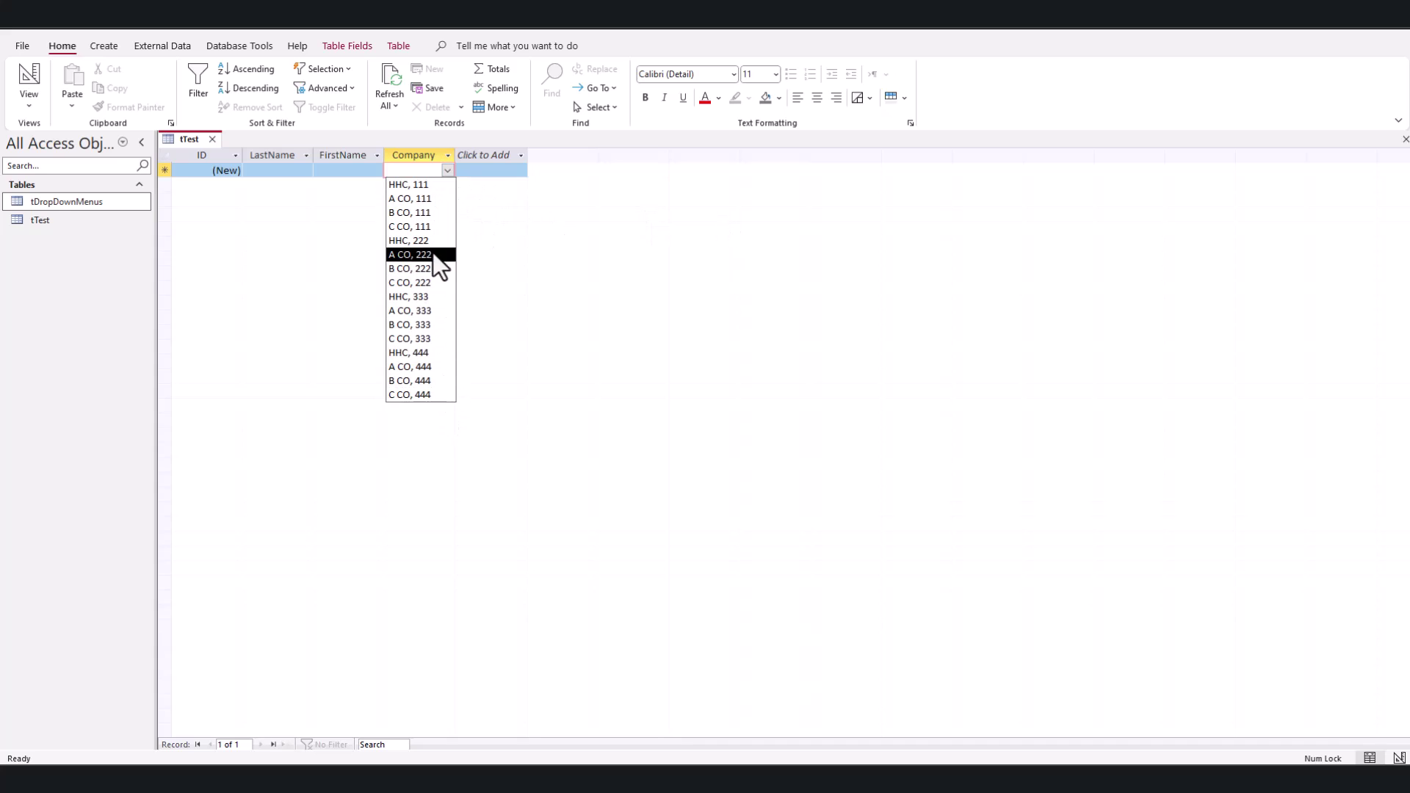
# Step: Set the Company lookup to Column Heads Yes, Column Count 4 and Column Widths 2;2;0;0
pyautogui.click(30, 77)
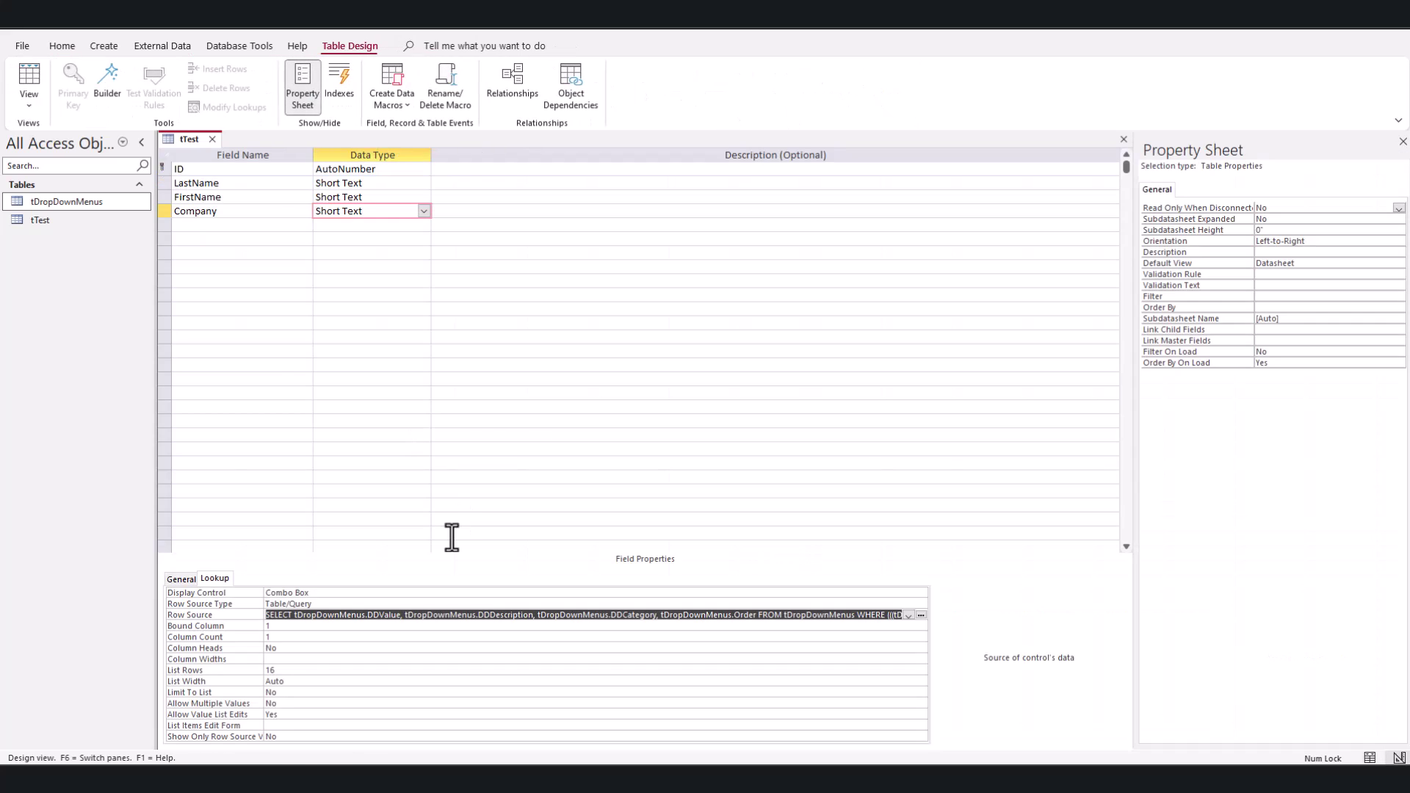
pyautogui.doubleClick(287, 652)
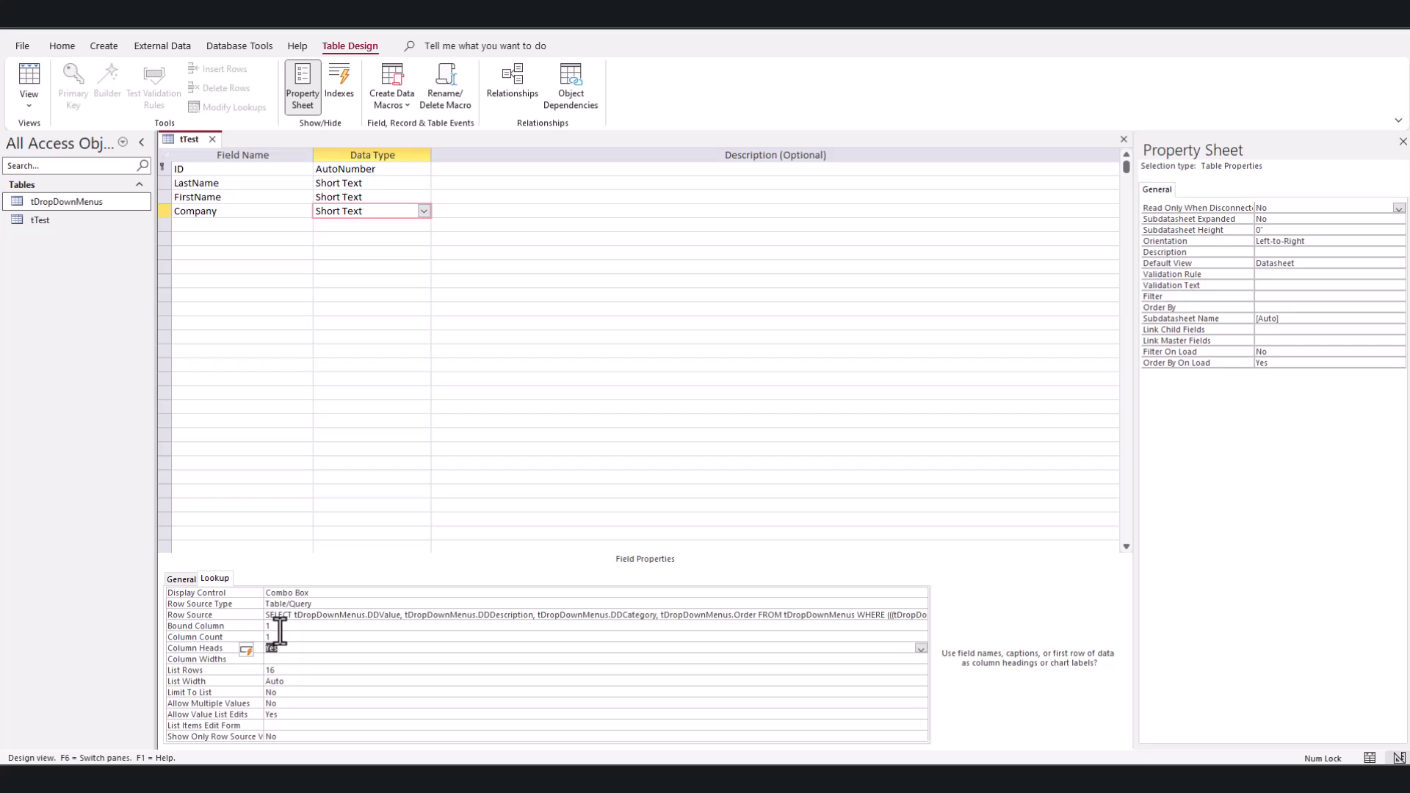
pyautogui.click(272, 637)
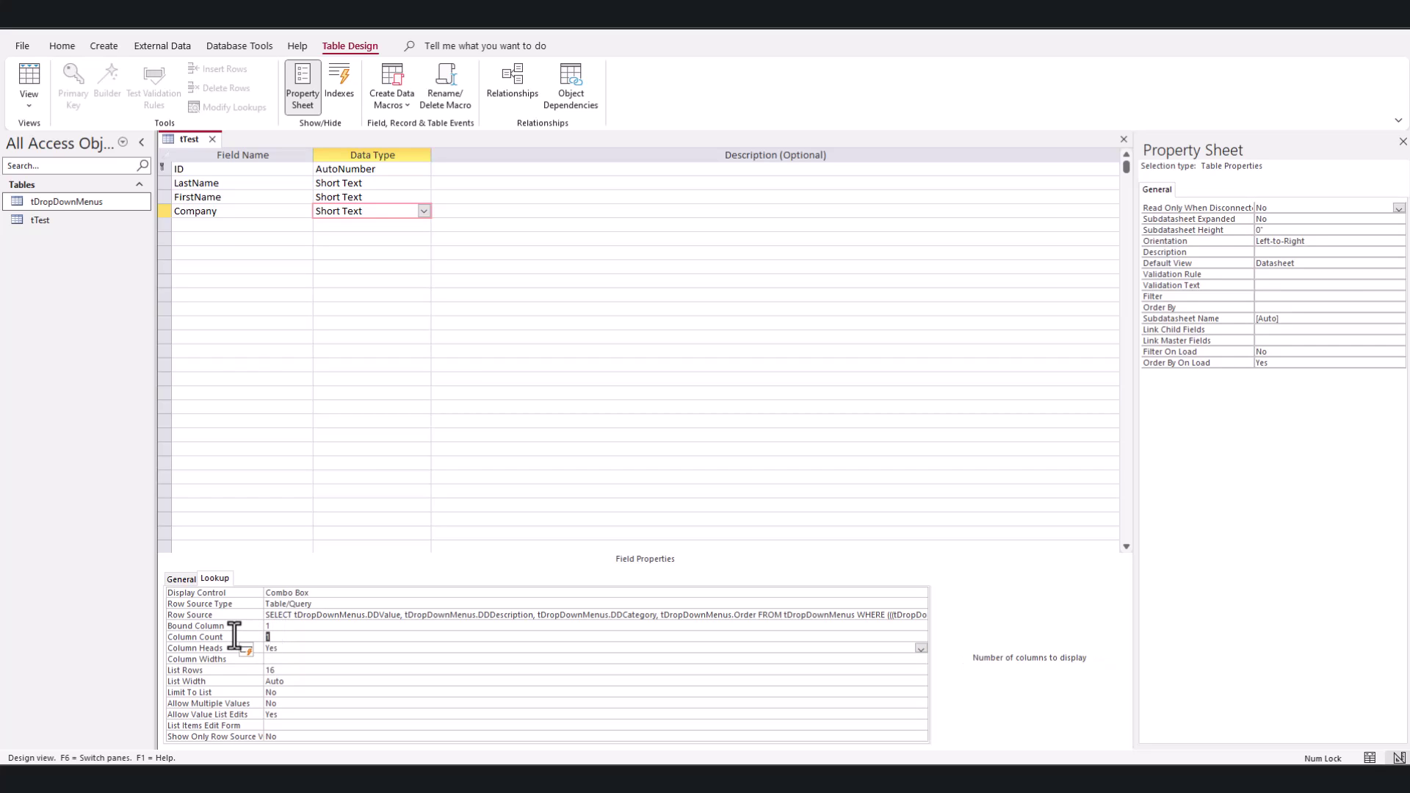
pyautogui.write('4')
pyautogui.click(296, 659)
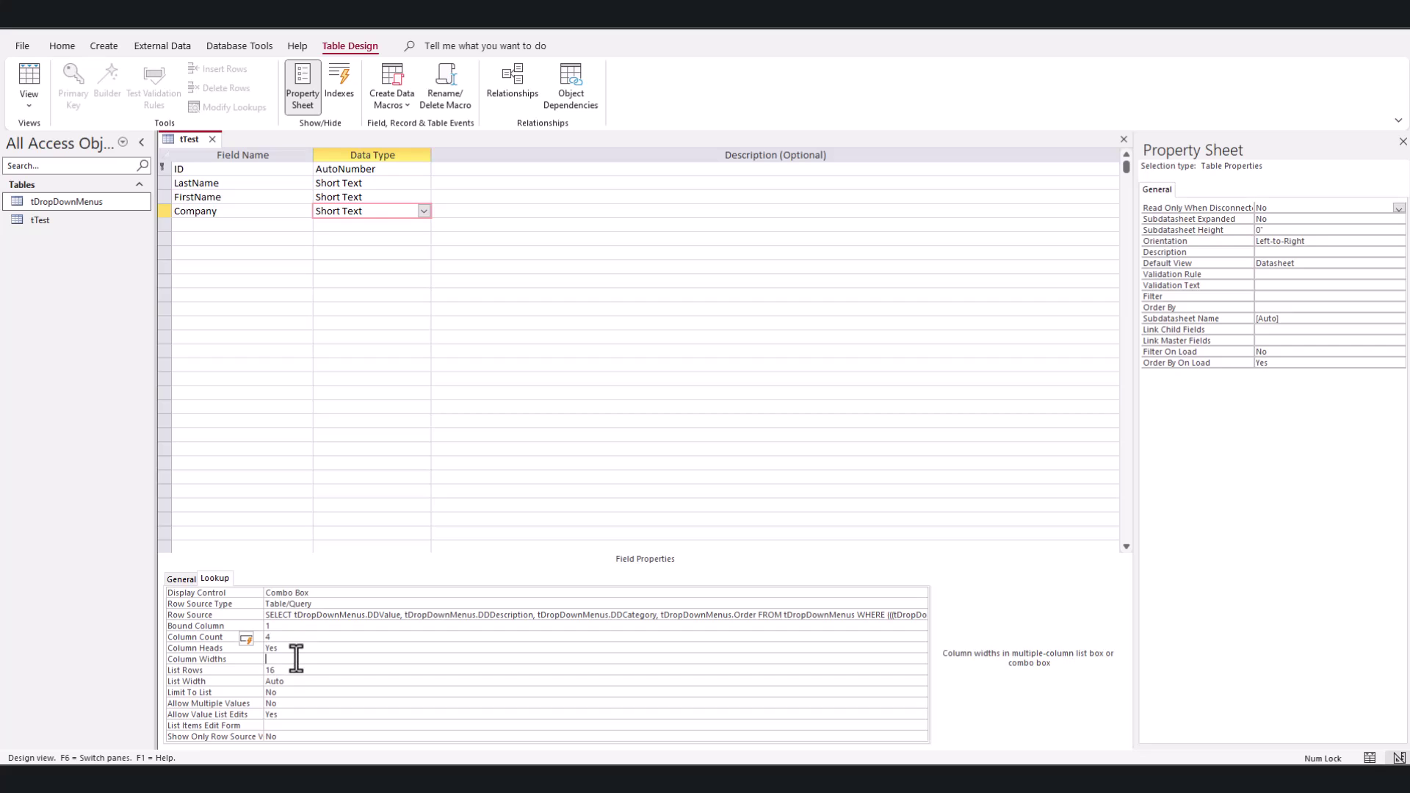
pyautogui.write('2;2;0;0')
pyautogui.press('Tab')
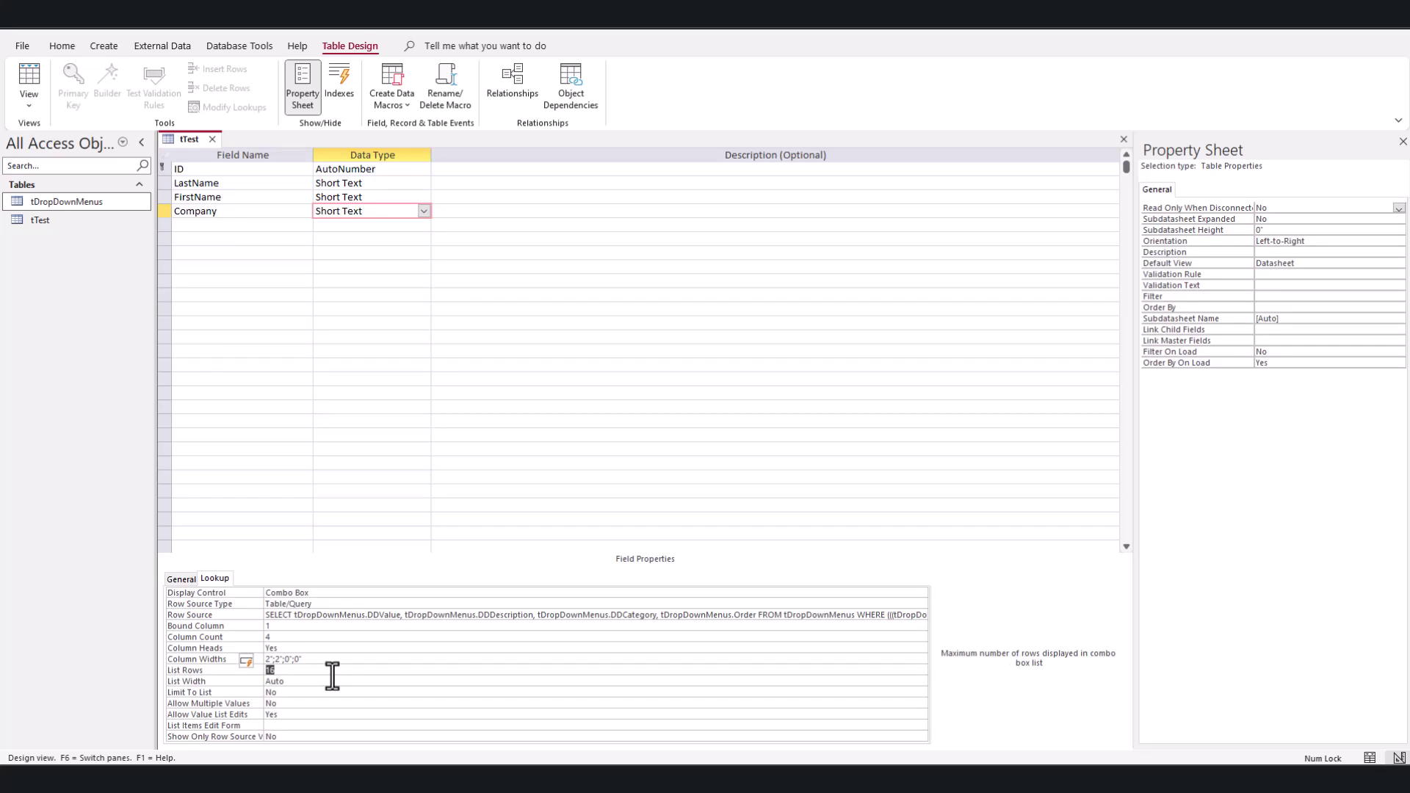
# Step: Set List Rows 50, List Width 4", Limit To List Yes and Allow Value List Edits No
pyautogui.write('50')
pyautogui.press('Tab')
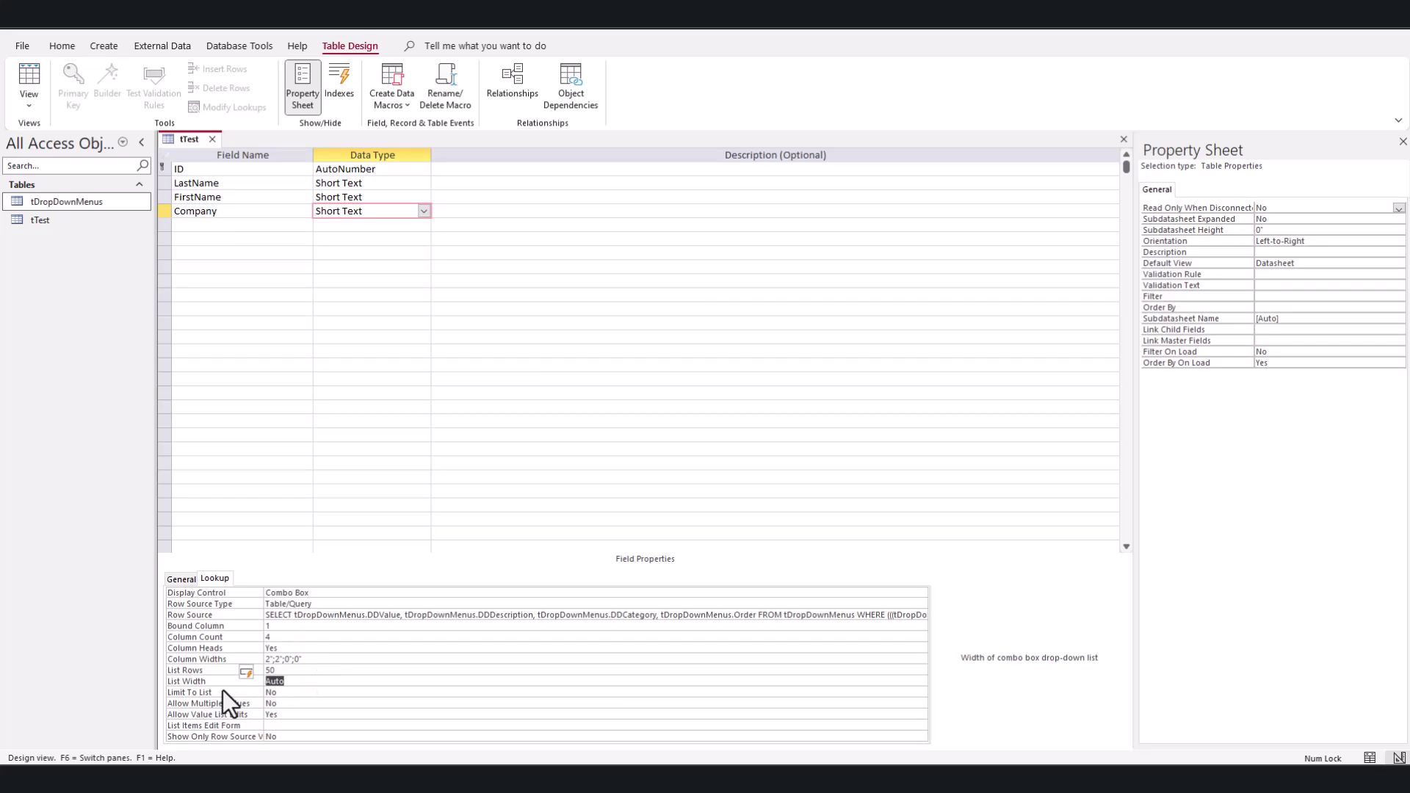
pyautogui.write('4')
pyautogui.press('Tab')
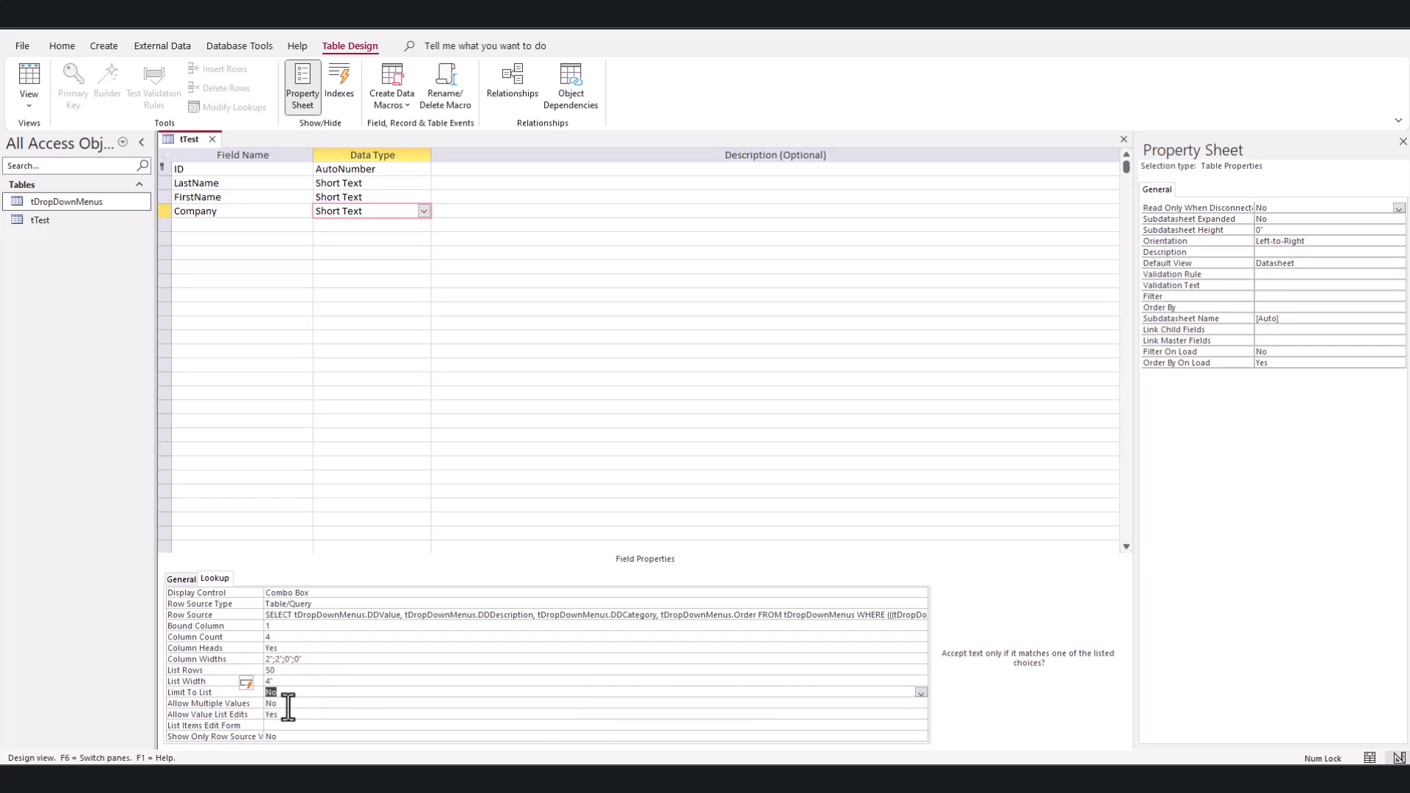
pyautogui.write('y')
pyautogui.doubleClick(290, 715)
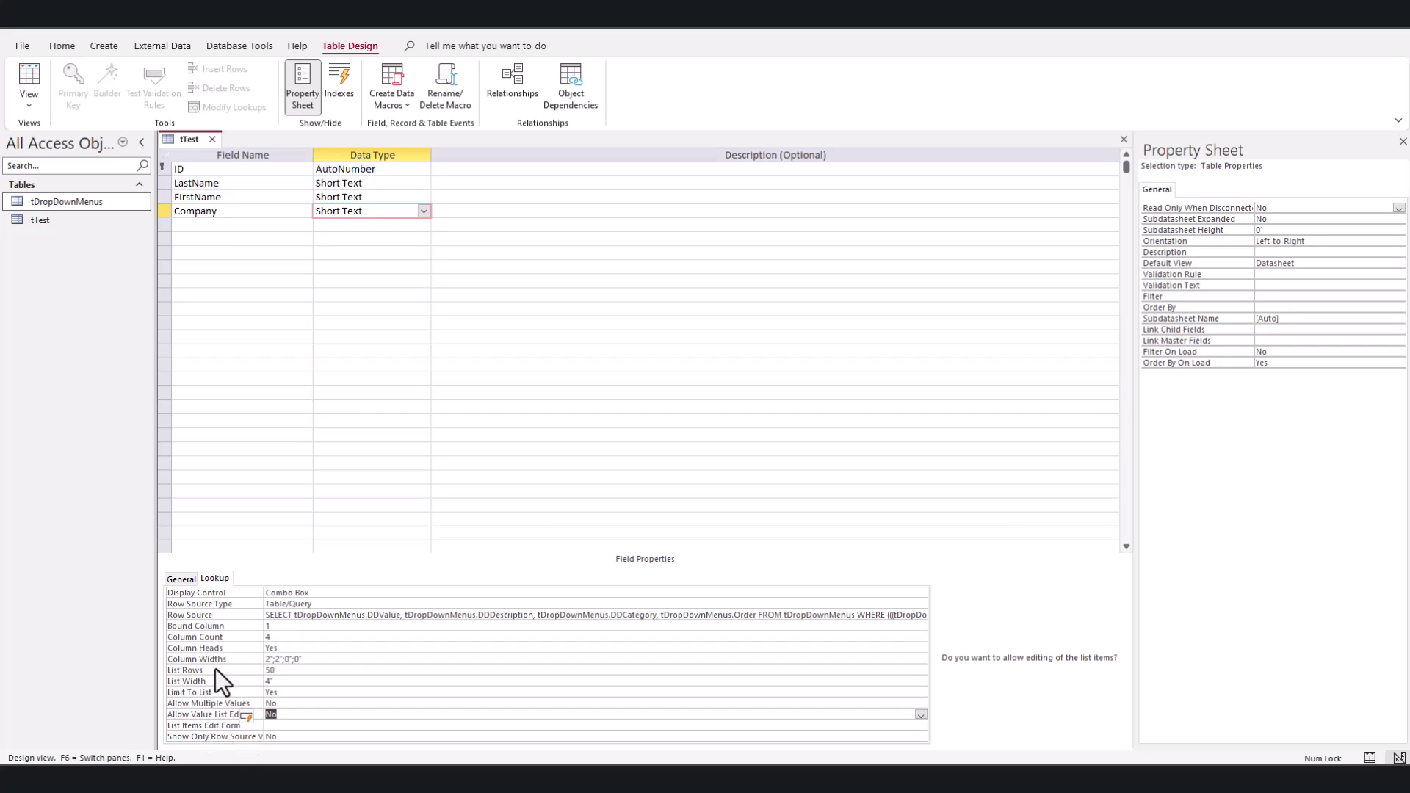
# Step: Preview the Company dropdown in Datasheet View, then reopen its Row Source in the Query Builder
pyautogui.click(19, 72)
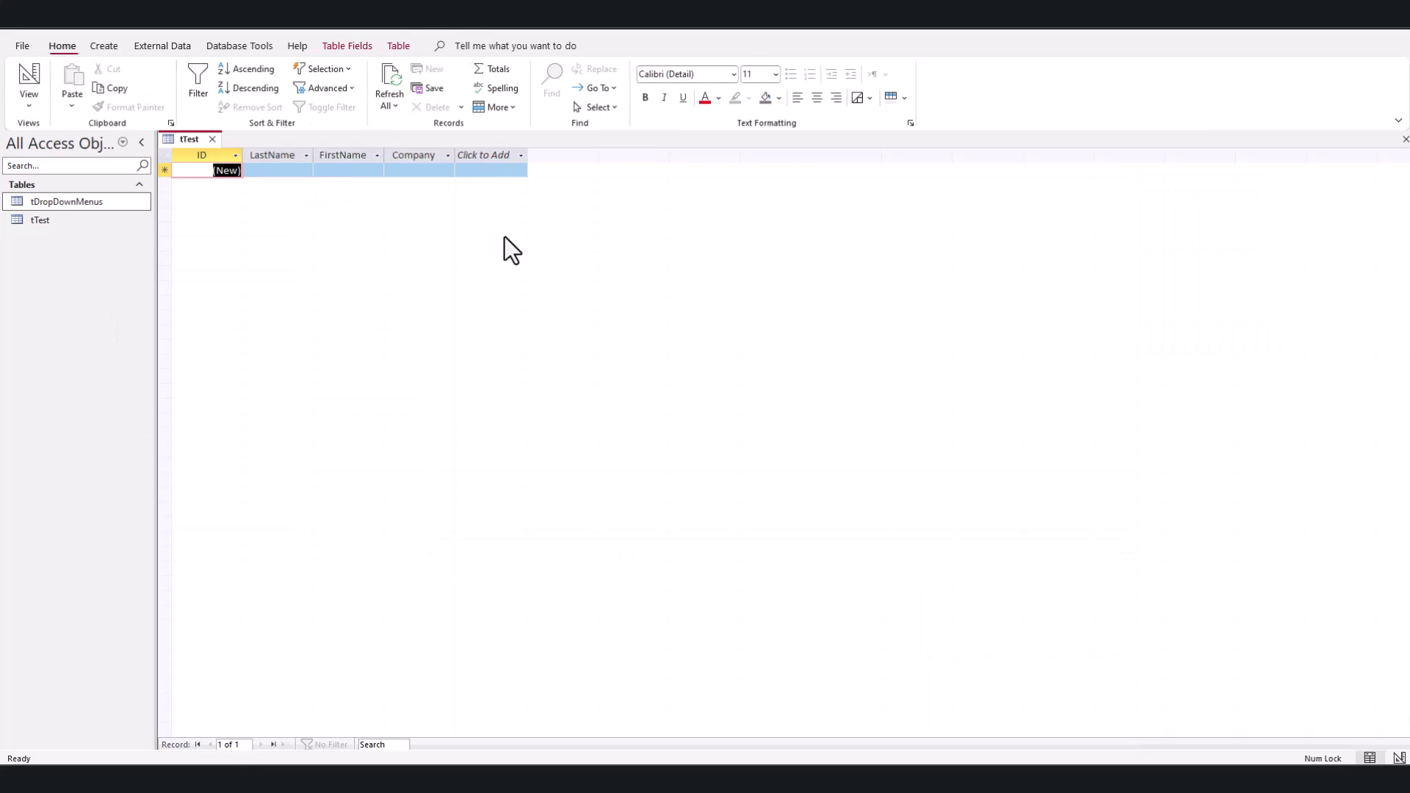
pyautogui.click(447, 170)
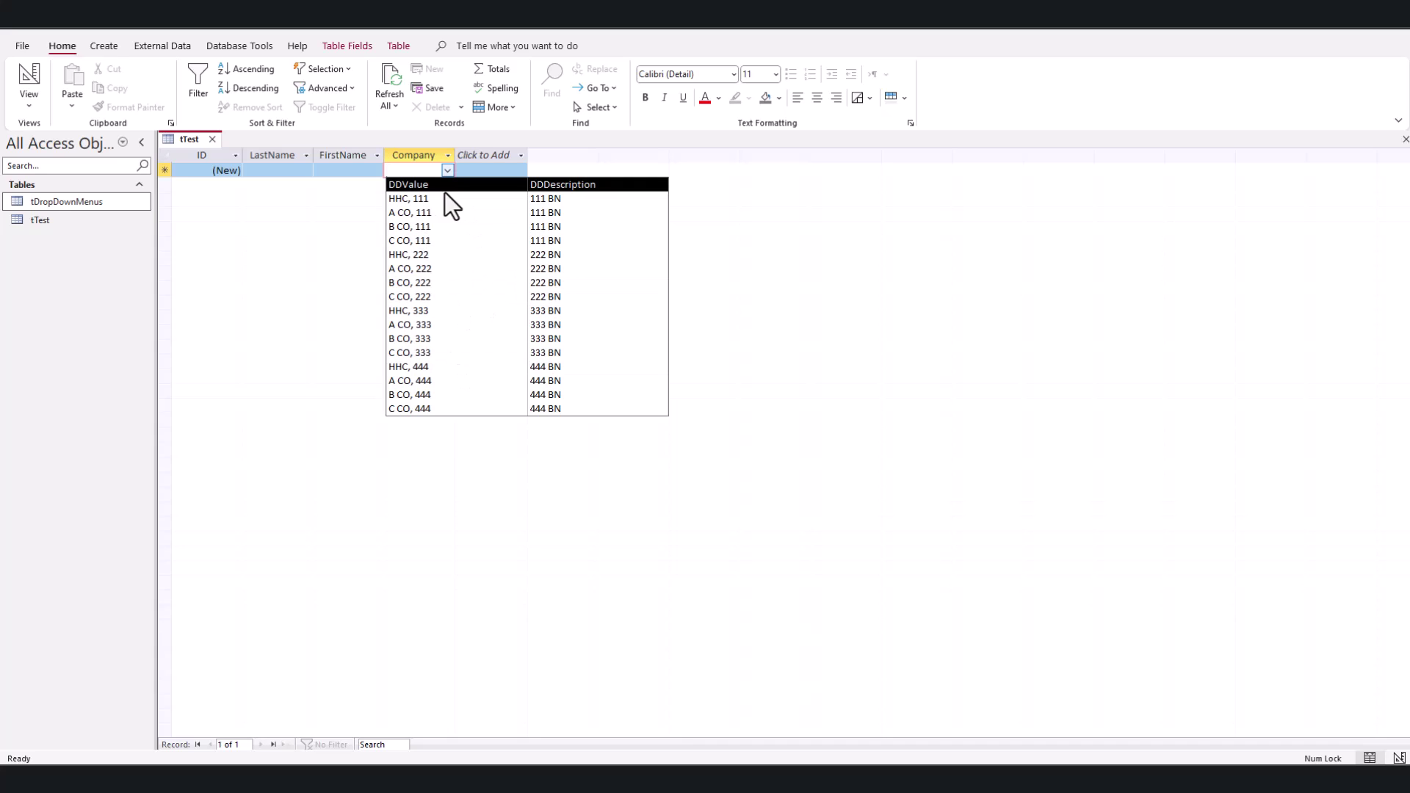
pyautogui.click(33, 79)
pyautogui.click(427, 615)
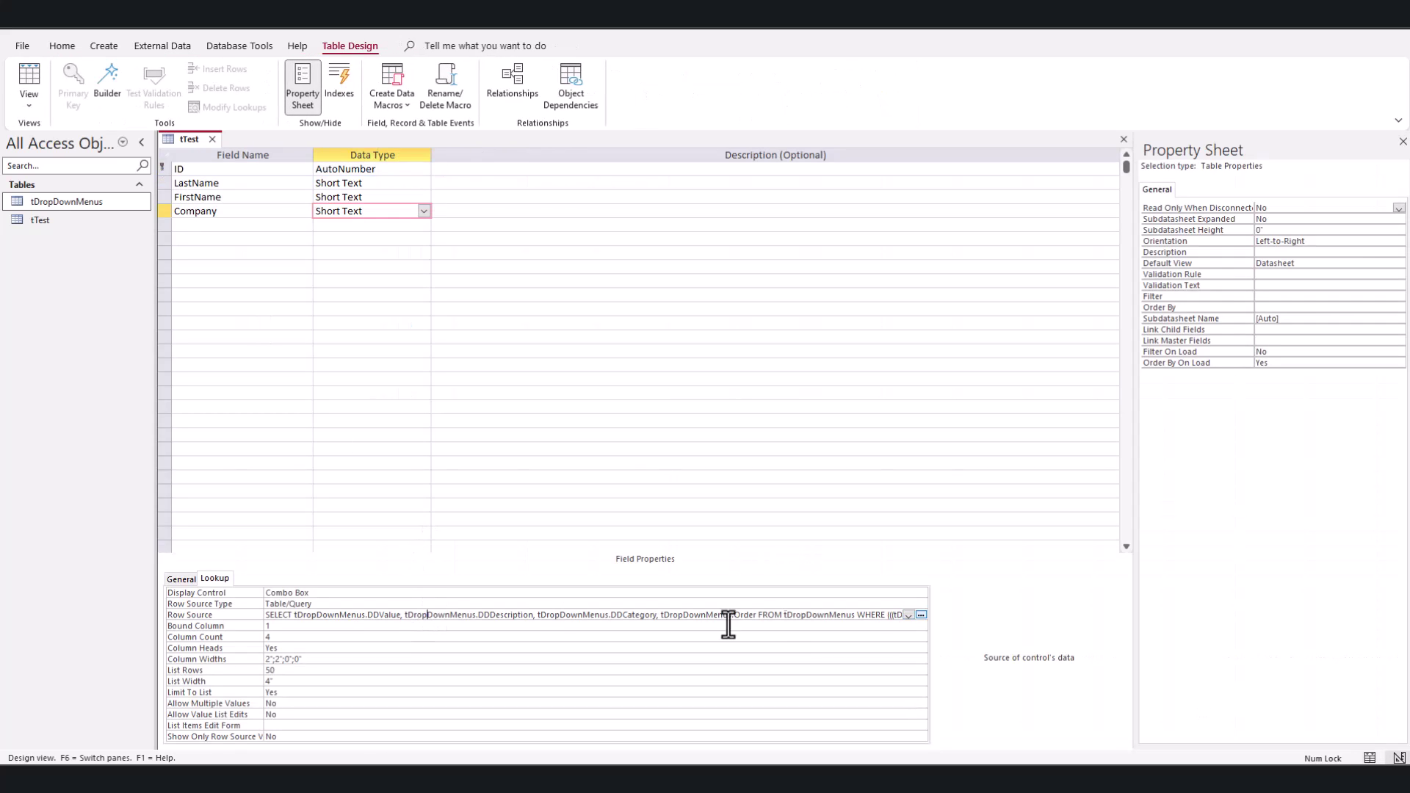
pyautogui.click(921, 614)
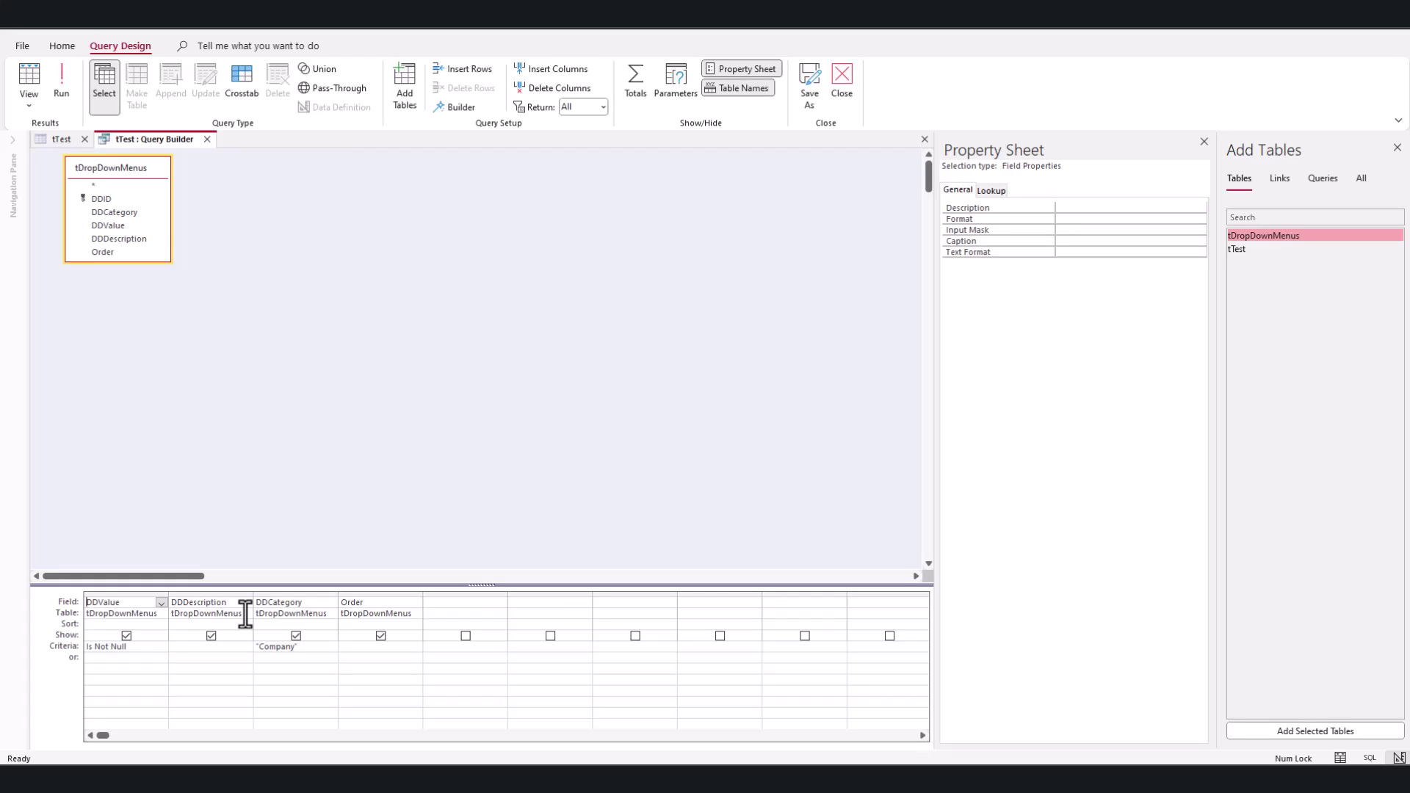
# Step: Alias DDValue as 'Company:' and DDDescription as 'Company Description:', then save the query to the Row Source
pyautogui.write('Company:')
pyautogui.press('Tab')
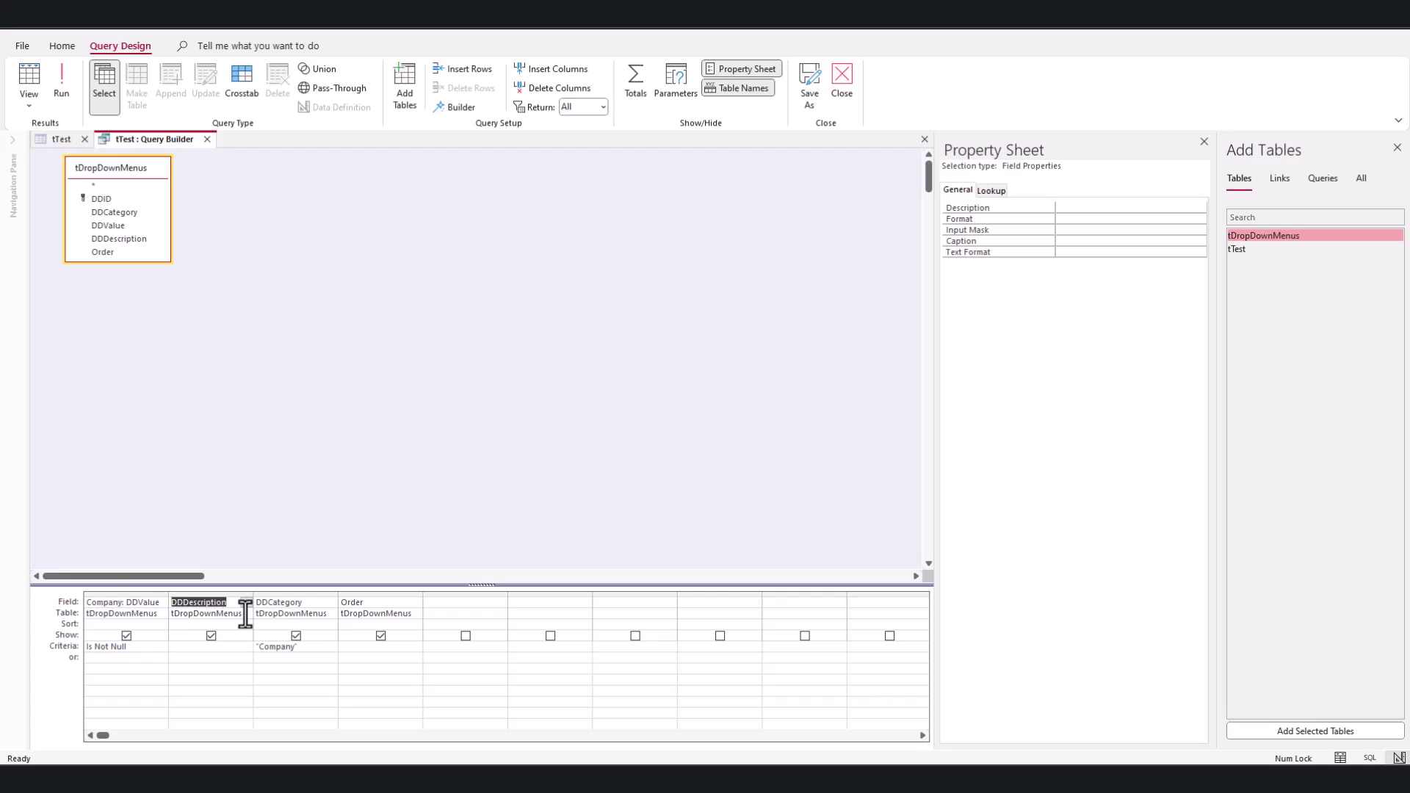
pyautogui.click(171, 602)
pyautogui.write('Company Des')
pyautogui.write('cription: D')
pyautogui.press('Tab')
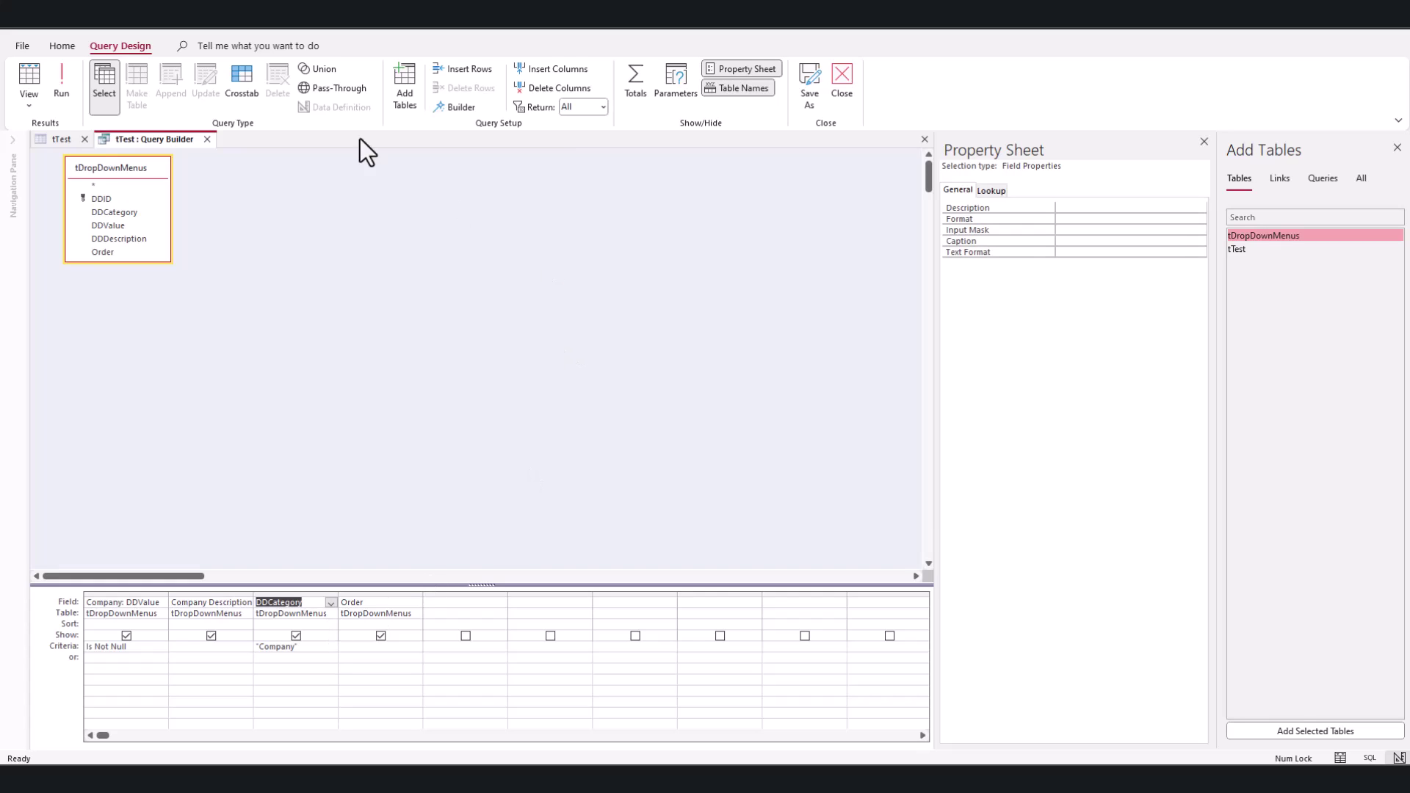
pyautogui.click(207, 139)
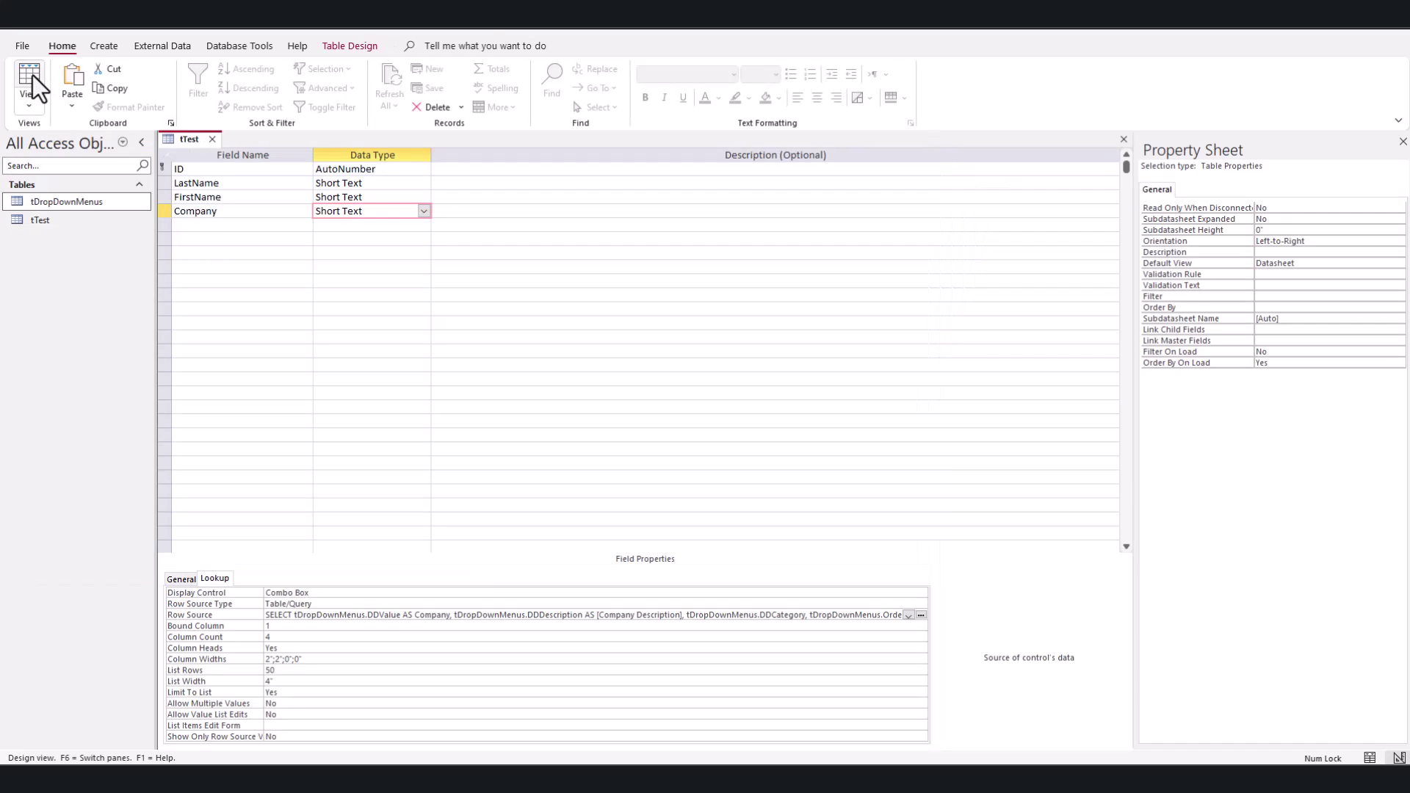
# Step: In tTest's datasheet, check the new record's Company dropdown for both columns, closing it without selecting
pyautogui.click(32, 75)
pyautogui.click(438, 171)
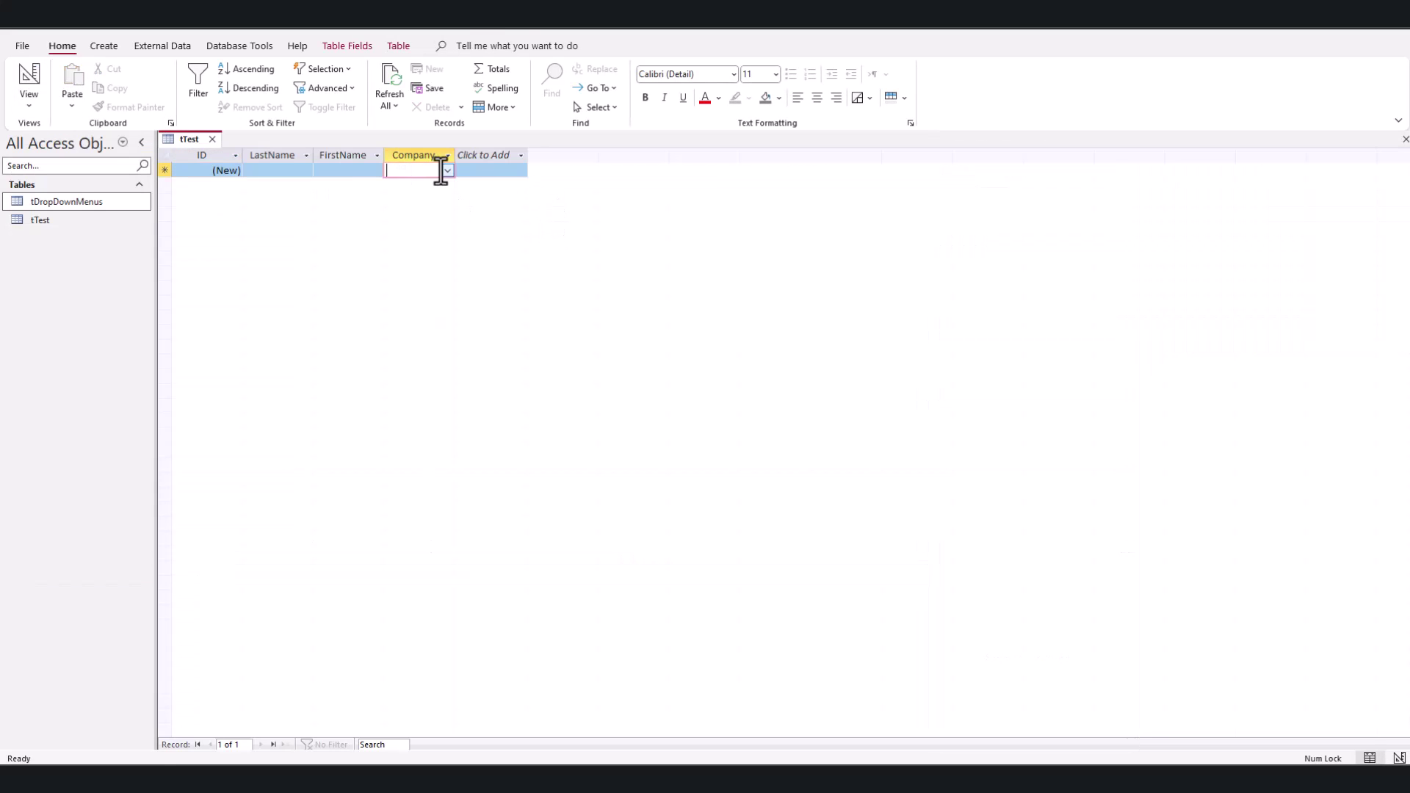
pyautogui.click(446, 170)
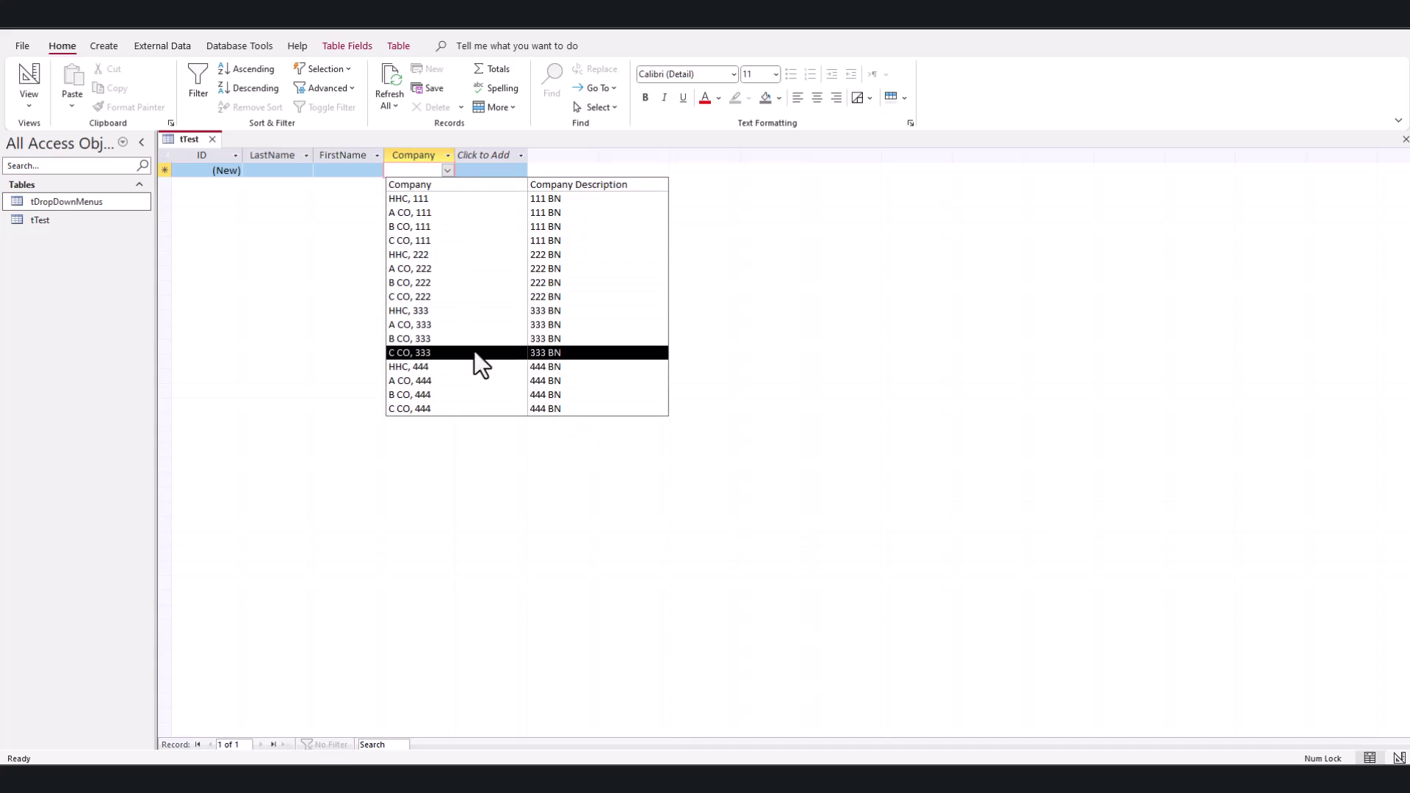
pyautogui.click(447, 170)
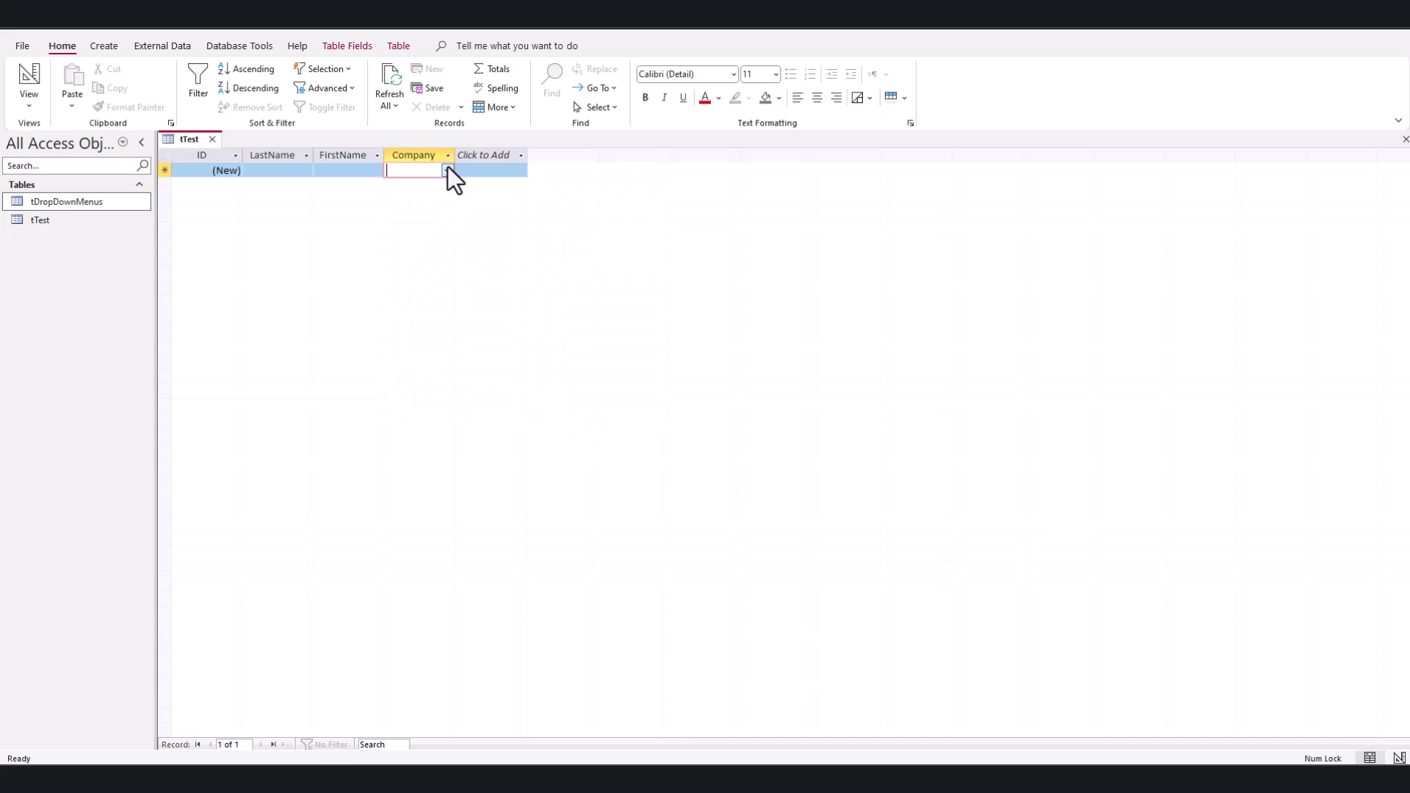